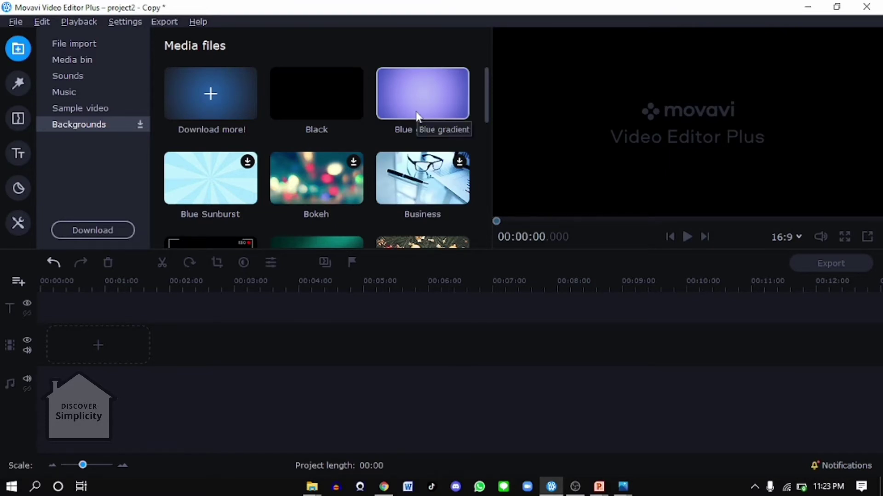
Add the Blue gradient background to the start of the video track and extend it to about 2 min 33 s.
{"action": "scroll", "coordinate": [411, 85], "scroll_direction": "down", "scroll_amount": 2}
{"action": "scroll", "coordinate": [410, 89], "scroll_direction": "down", "scroll_amount": 2}
{"action": "scroll", "coordinate": [411, 90], "scroll_direction": "up", "scroll_amount": 4}
{"action": "left_click_drag", "start_coordinate": [411, 89], "coordinate": [93, 349]}
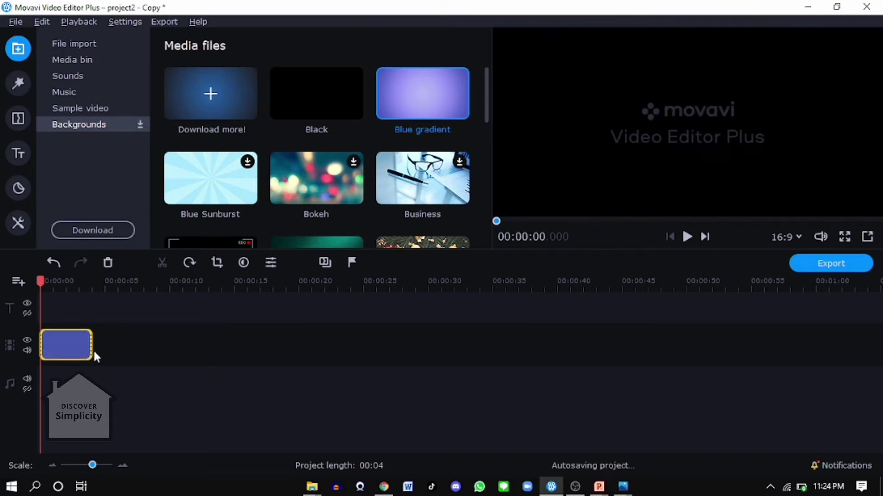
{"action": "left_click_drag", "start_coordinate": [92, 347], "coordinate": [783, 377]}
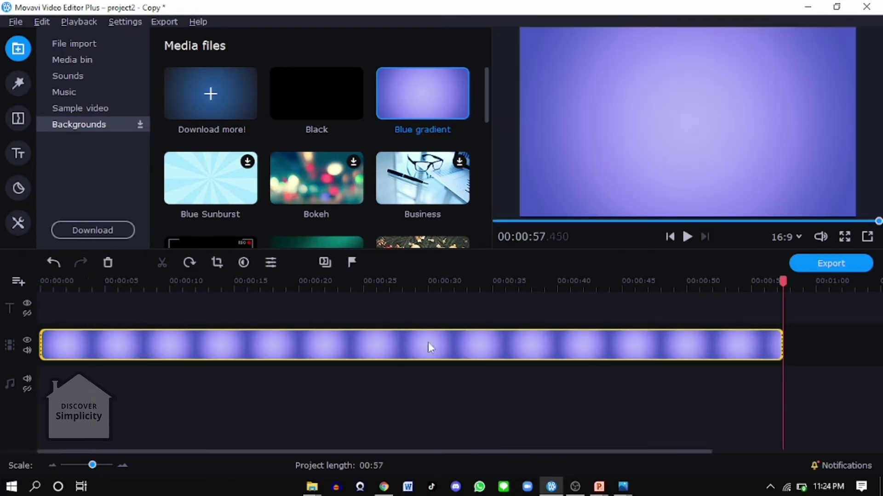
{"action": "left_click_drag", "start_coordinate": [96, 465], "coordinate": [87, 466]}
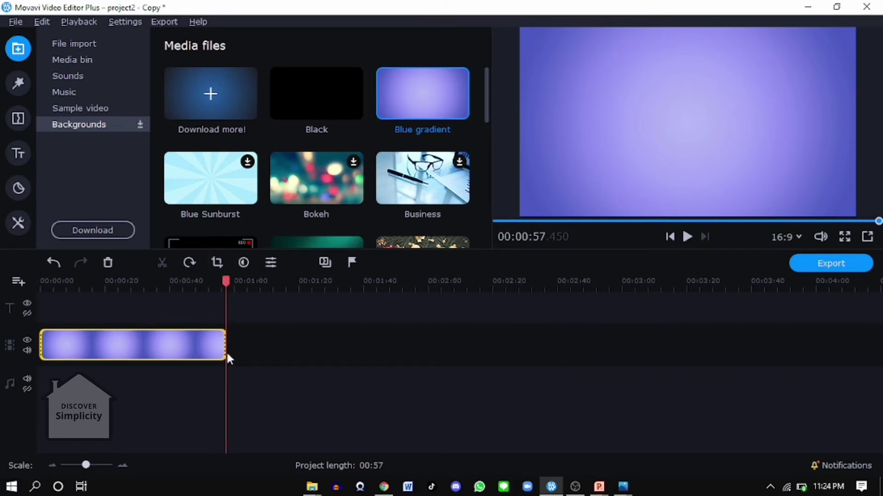
{"action": "left_click_drag", "start_coordinate": [226, 352], "coordinate": [534, 352]}
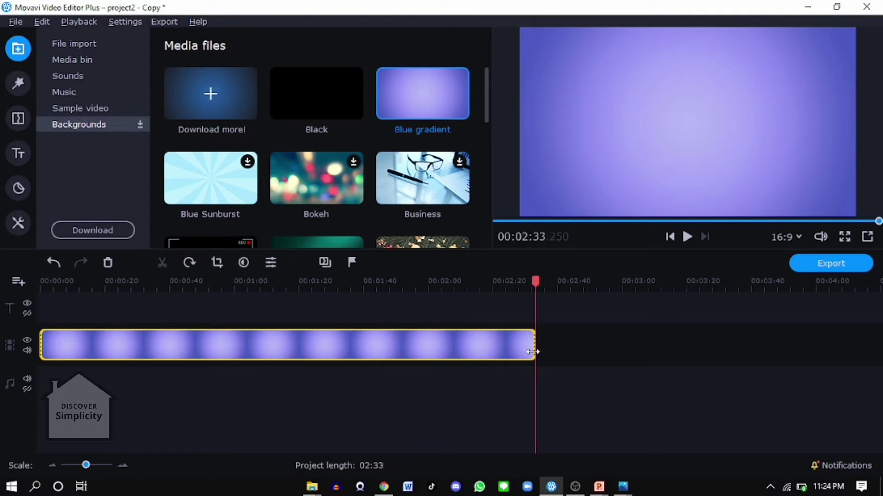
Import the song "GMS Live - Berkenan BagiMu (Acoustic)" MP3 from the file folder to the start of the audio track.
{"action": "left_click_drag", "start_coordinate": [277, 289], "coordinate": [40, 288]}
{"action": "left_click", "coordinate": [141, 402]}
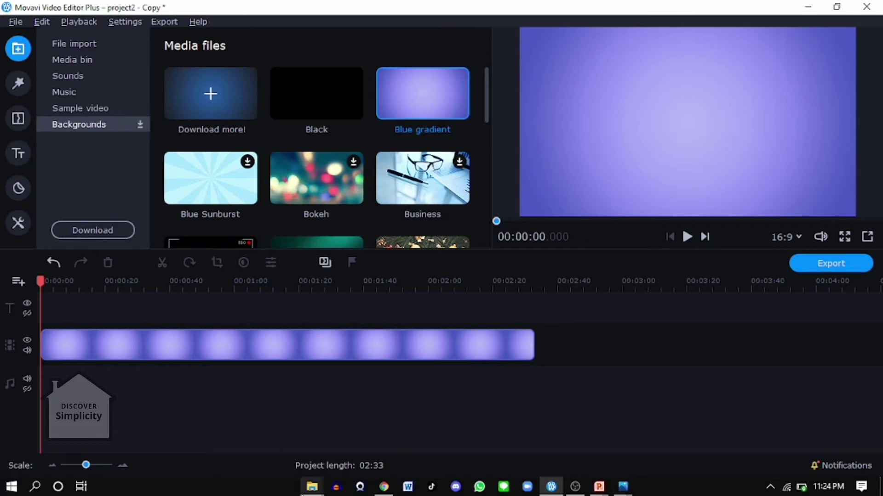
{"action": "mouse_move", "coordinate": [302, 485]}
{"action": "left_click", "coordinate": [374, 447]}
{"action": "left_click_drag", "start_coordinate": [152, 184], "coordinate": [23, 411]}
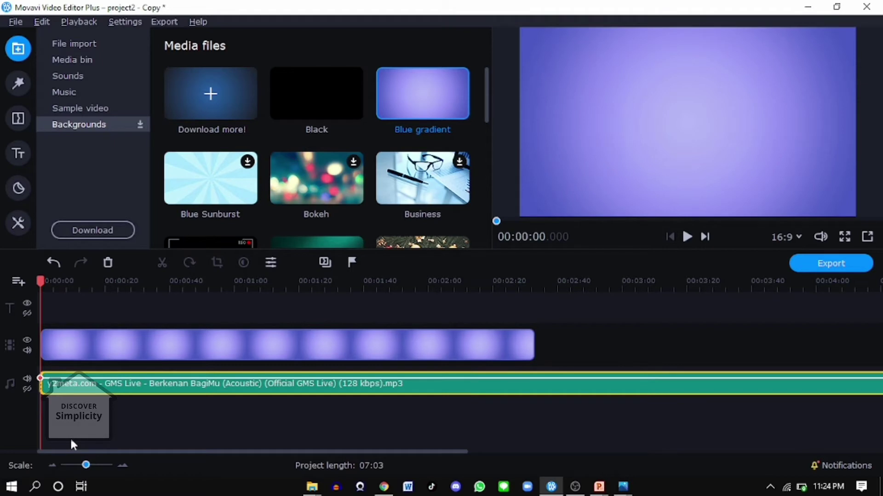
Extend the blue gradient clip to about 7 min 6 s so it covers the whole song.
{"action": "left_click", "coordinate": [51, 465]}
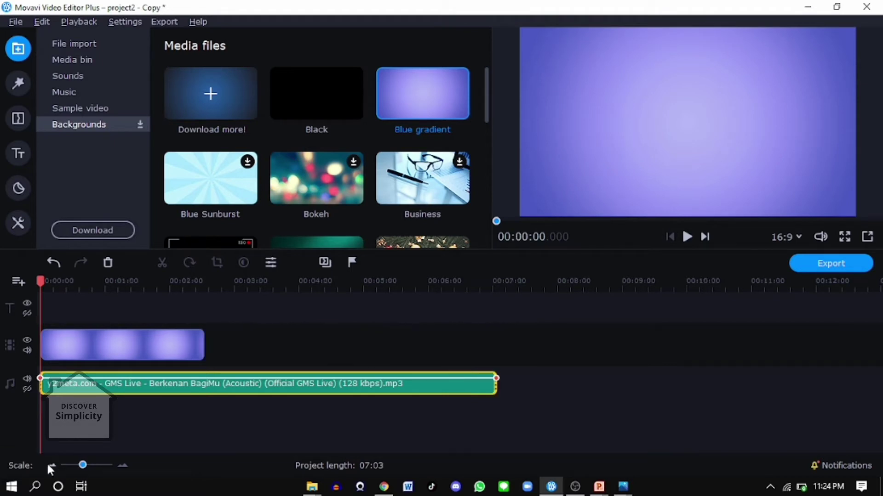
{"action": "double_click", "coordinate": [193, 346]}
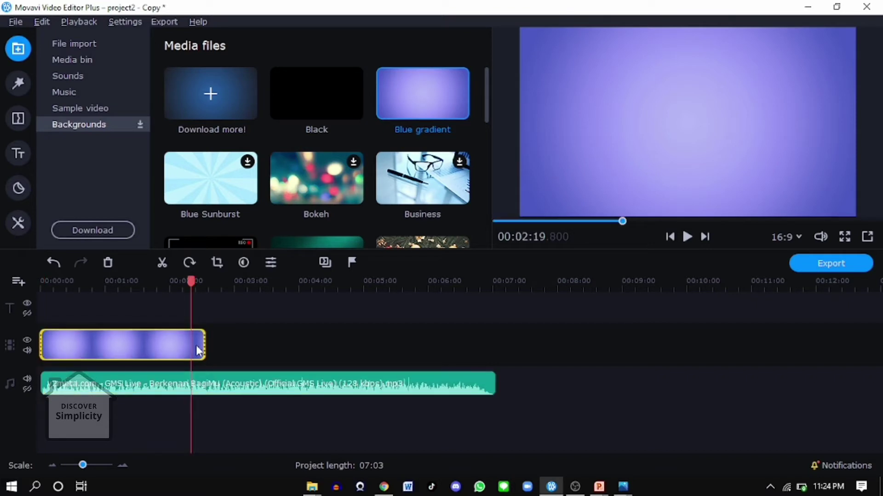
{"action": "left_click_drag", "start_coordinate": [204, 346], "coordinate": [498, 343]}
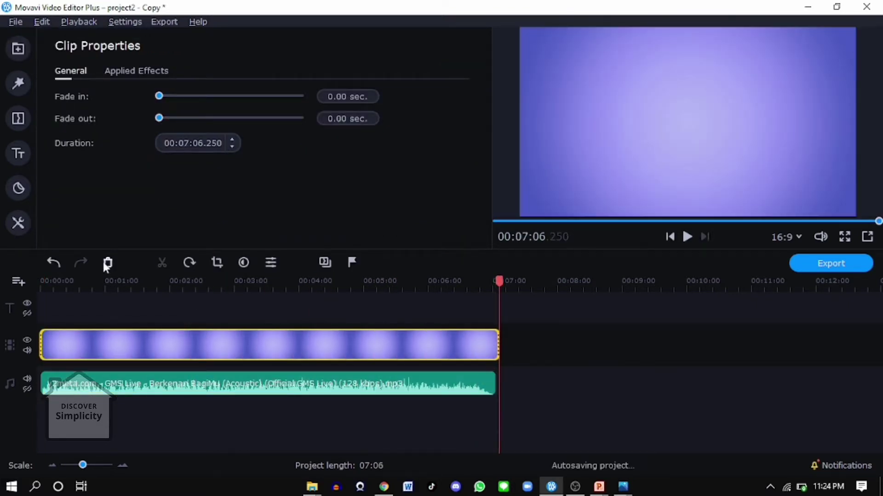
Play the project from the beginning, pause at about 32 seconds and place a timeline marker there.
{"action": "left_click", "coordinate": [57, 279]}
{"action": "left_click_drag", "start_coordinate": [57, 280], "coordinate": [35, 281]}
{"action": "left_click", "coordinate": [98, 314]}
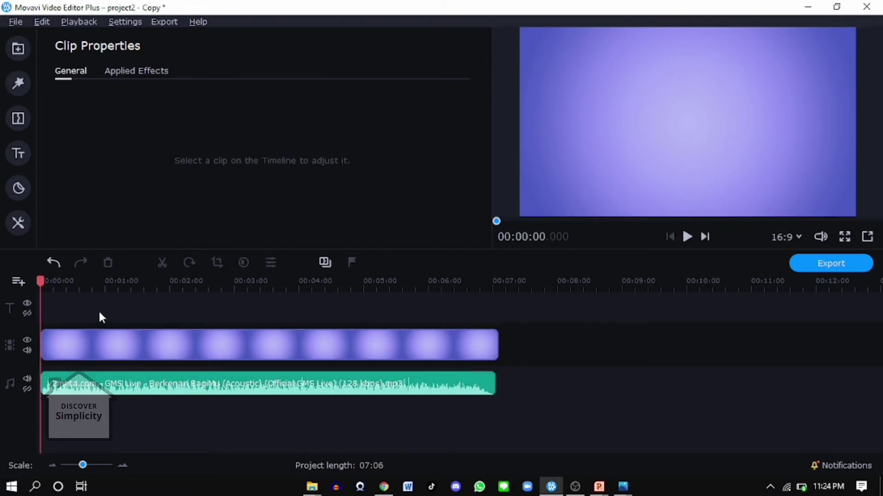
{"action": "key", "text": "space"}
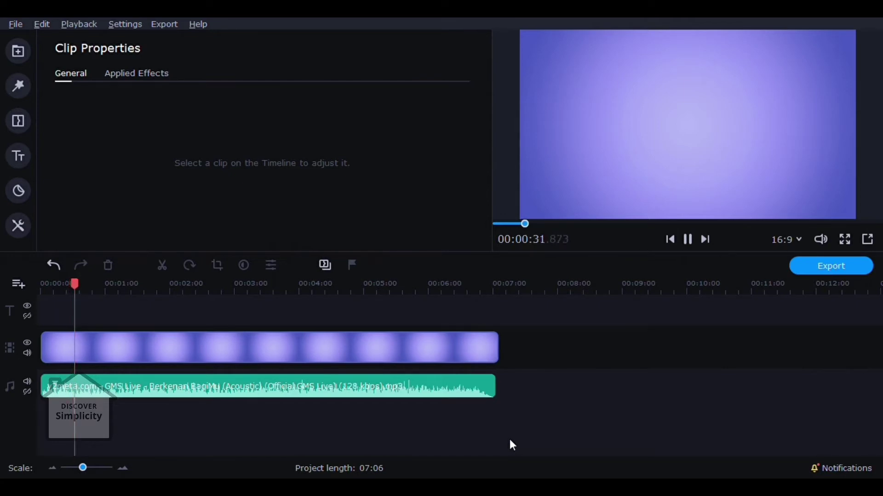
{"action": "key", "text": "space"}
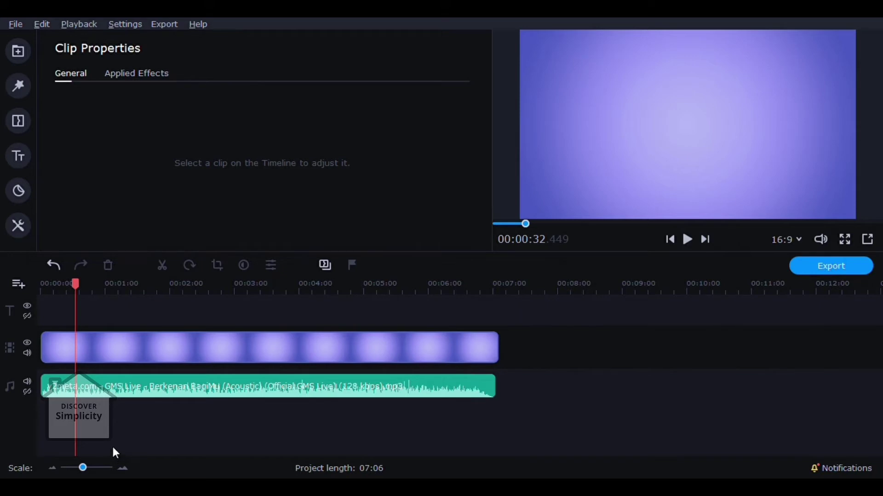
{"action": "left_click", "coordinate": [140, 394]}
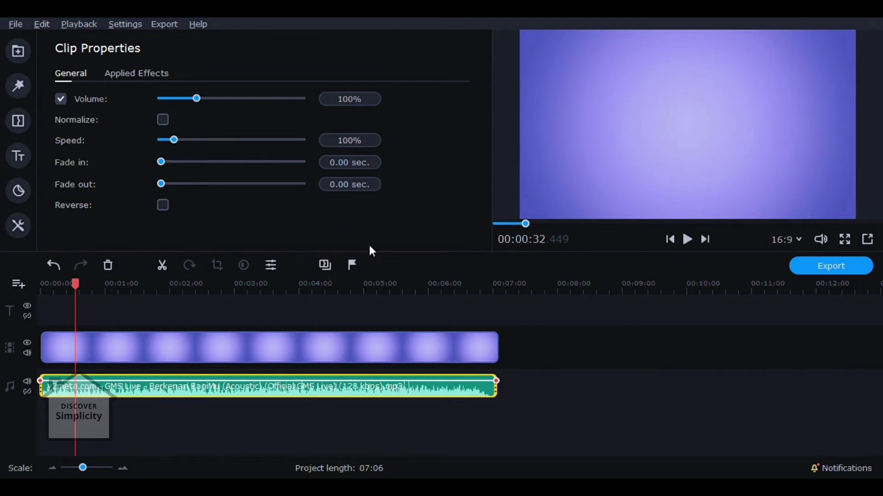
{"action": "left_click", "coordinate": [224, 311]}
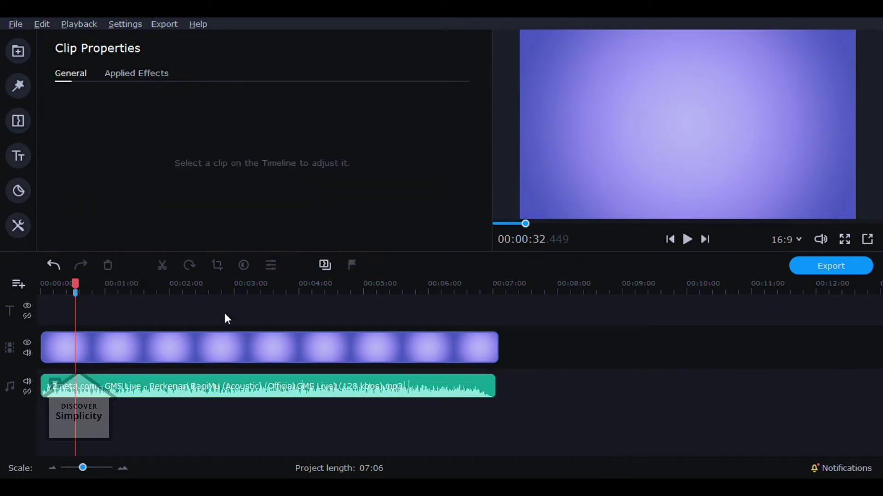
Add the Basic title "Fading text" to the title track at the marker and extend its end to about 42 seconds.
{"action": "left_click", "coordinate": [19, 157]}
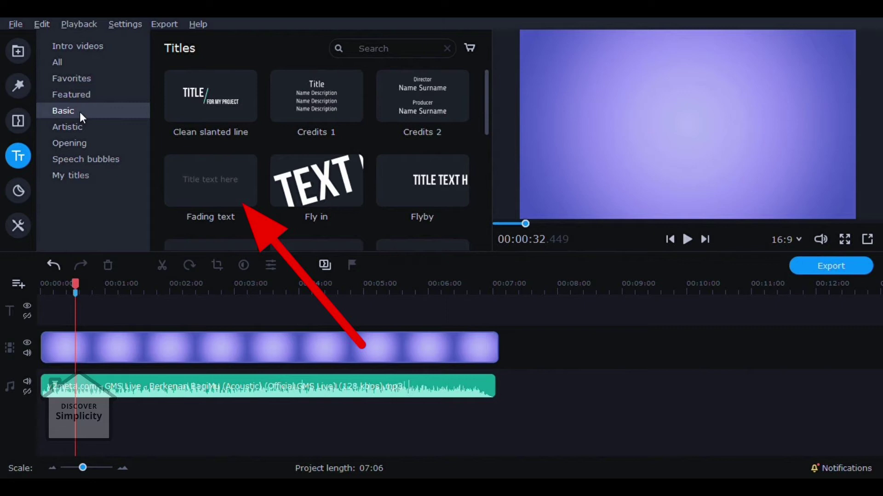
{"action": "left_click_drag", "start_coordinate": [225, 180], "coordinate": [71, 316]}
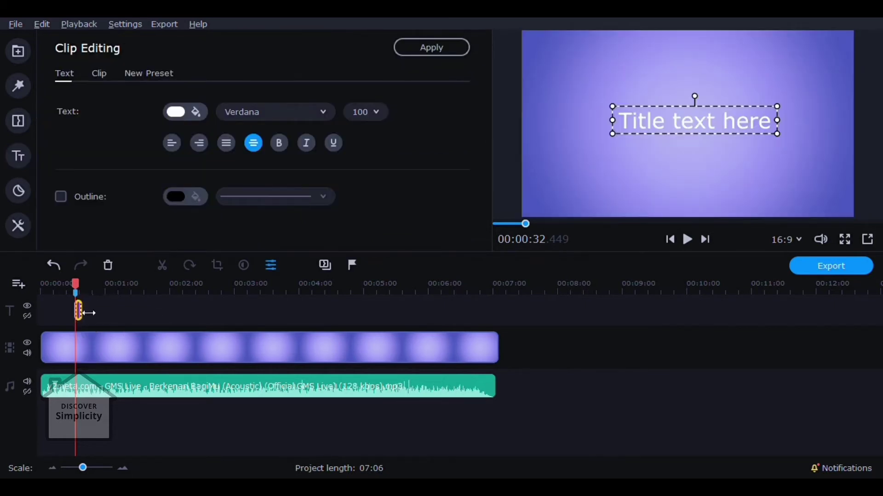
{"action": "left_click_drag", "start_coordinate": [89, 313], "coordinate": [91, 313]}
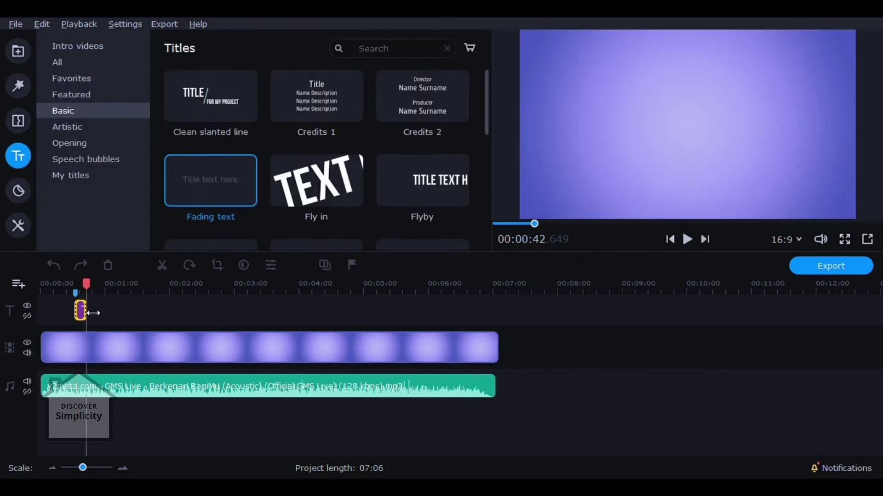
{"action": "left_click", "coordinate": [123, 470]}
{"action": "left_click", "coordinate": [123, 470]}
{"action": "left_click", "coordinate": [124, 470]}
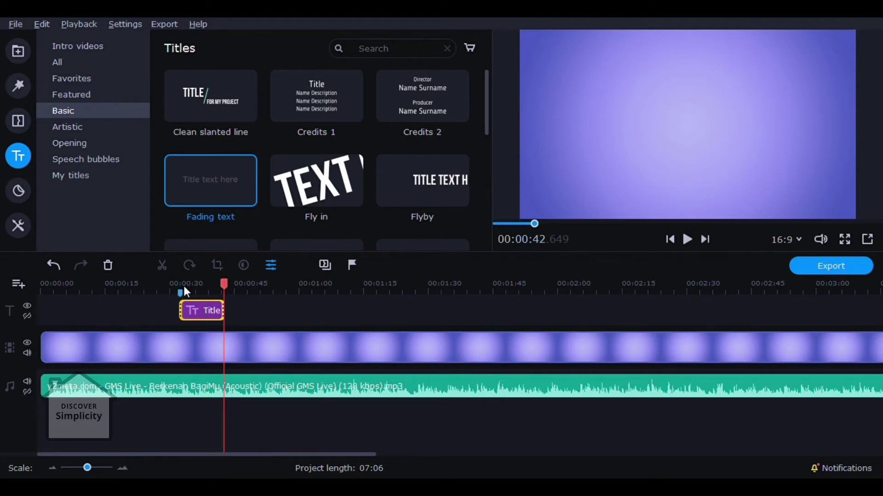
Replace the title text with "Pulihkan, Pulihkan / Hatiku dengan kasihMu" and widen and centre its box to fit two lines.
{"action": "left_click", "coordinate": [271, 265]}
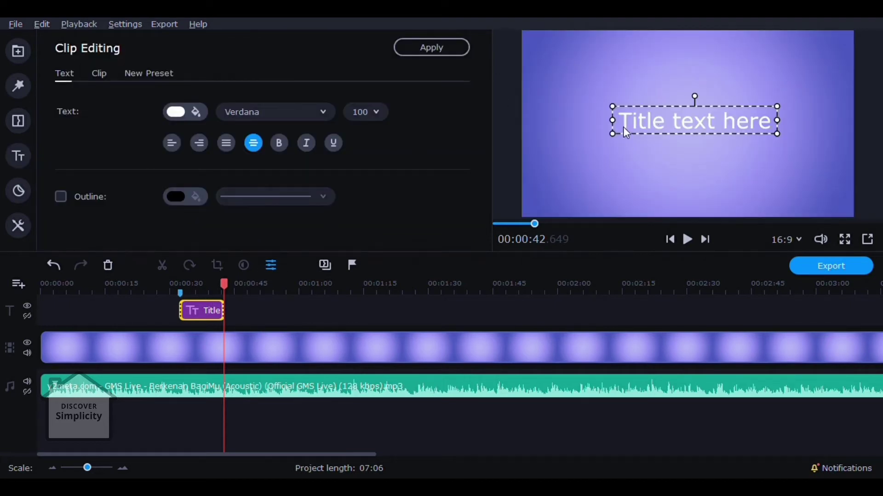
{"action": "double_click", "coordinate": [661, 112]}
{"action": "type", "text": "P"}
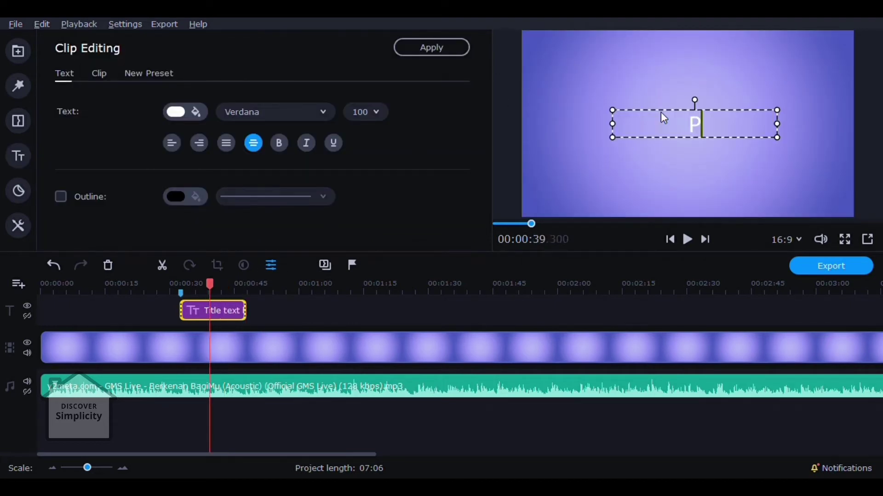
{"action": "type", "text": "ulihkan,"}
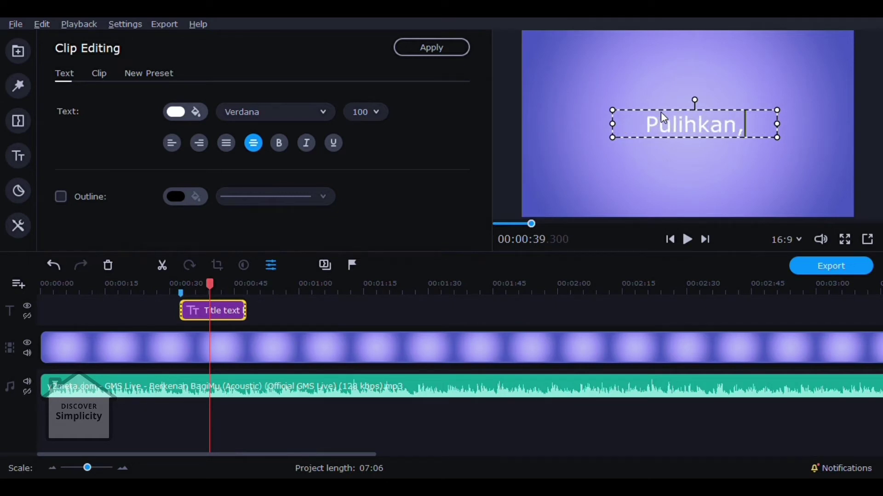
{"action": "type", "text": " Pulih"}
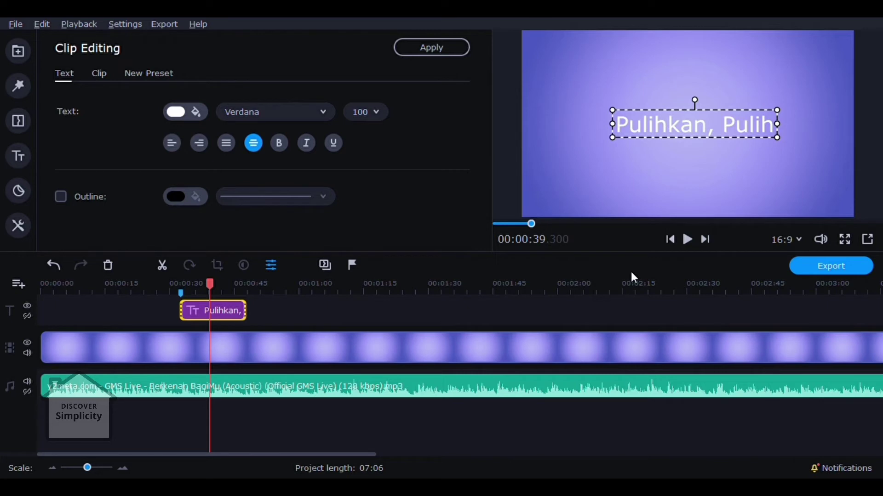
{"action": "type", "text": "kan"}
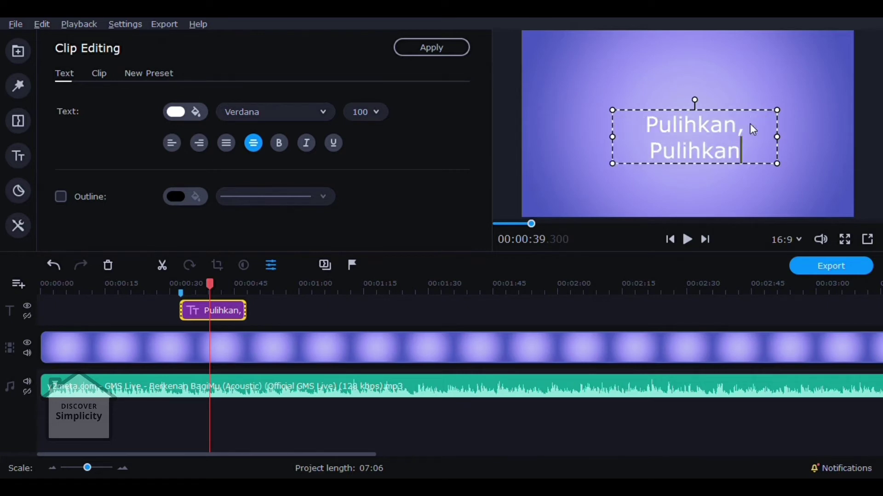
{"action": "key", "text": "Return"}
{"action": "type", "text": "Ha"}
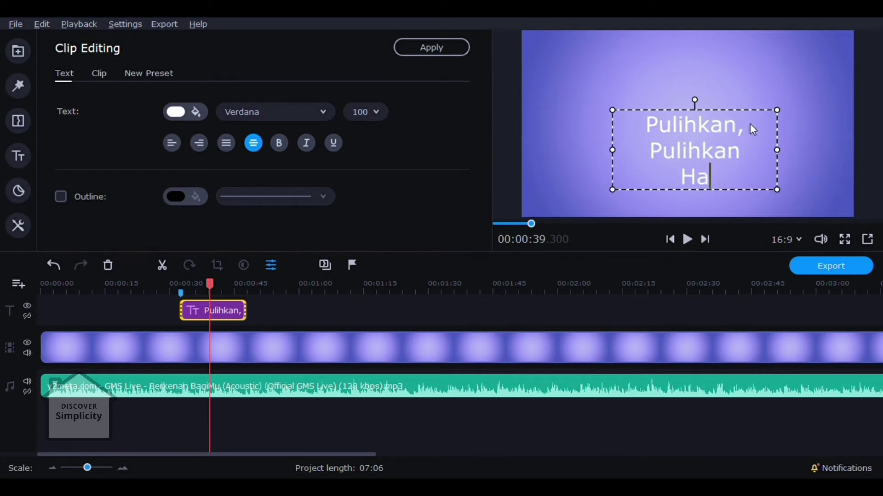
{"action": "type", "text": "tiku dengan"}
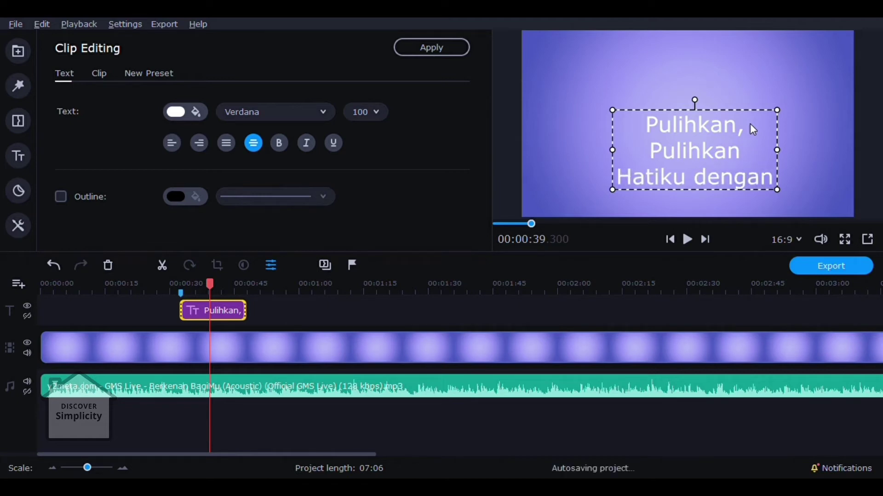
{"action": "key", "text": "Return"}
{"action": "type", "text": "ka"}
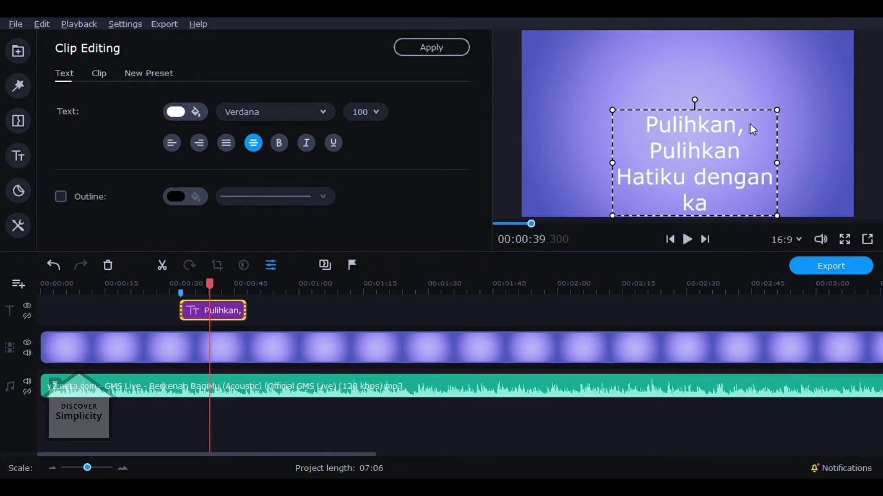
{"action": "type", "text": "sihMu"}
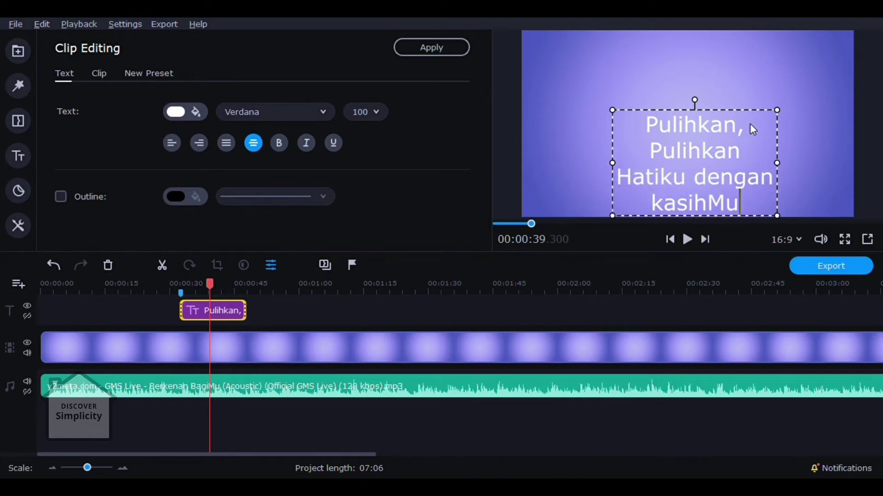
{"action": "left_click_drag", "start_coordinate": [613, 164], "coordinate": [508, 165]}
{"action": "left_click_drag", "start_coordinate": [626, 132], "coordinate": [666, 127]}
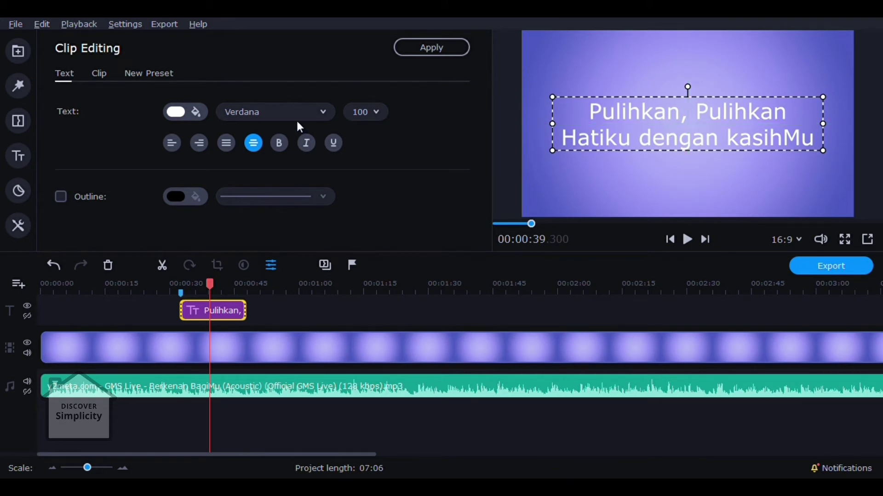
Set the lyric title's font to Open Sans ExtraBold and shift the text slightly up to recentre it.
{"action": "left_click", "coordinate": [316, 114]}
{"action": "left_click", "coordinate": [401, 301]}
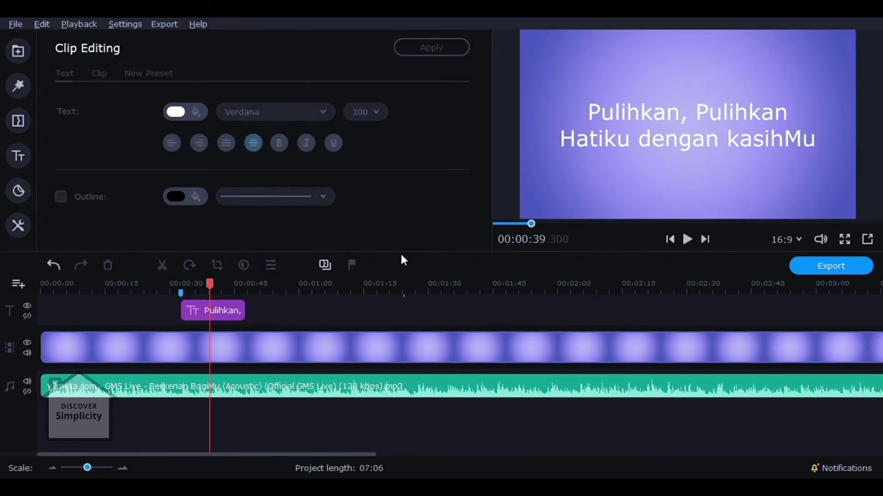
{"action": "left_click", "coordinate": [232, 304]}
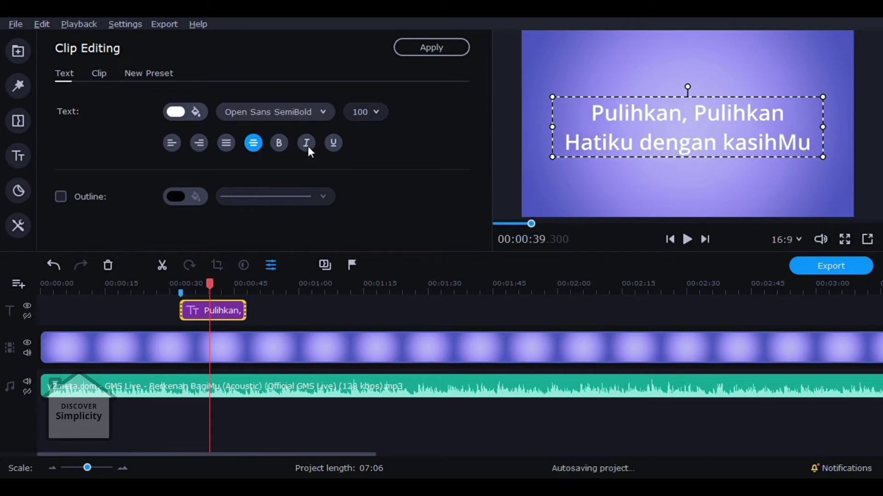
{"action": "left_click", "coordinate": [332, 232]}
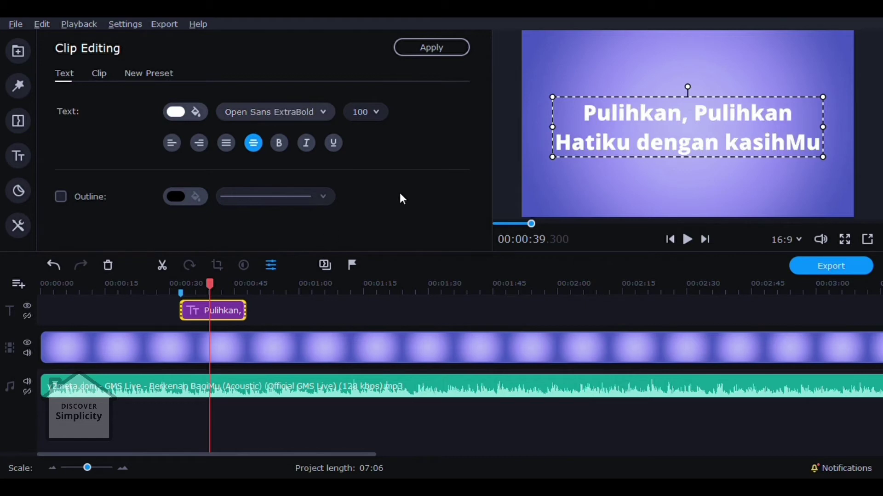
{"action": "left_click_drag", "start_coordinate": [668, 134], "coordinate": [668, 131]}
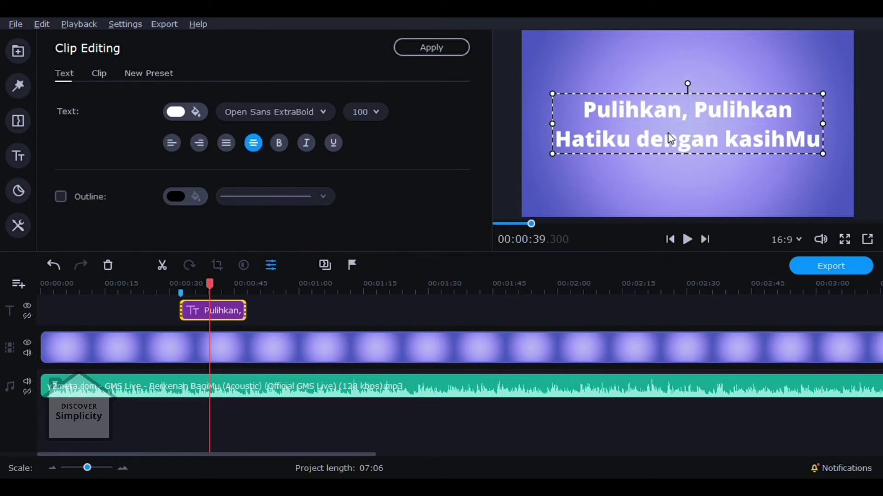
Play back from the marker to just past the title's end to check the lyric's timing against the song.
{"action": "left_click", "coordinate": [279, 308]}
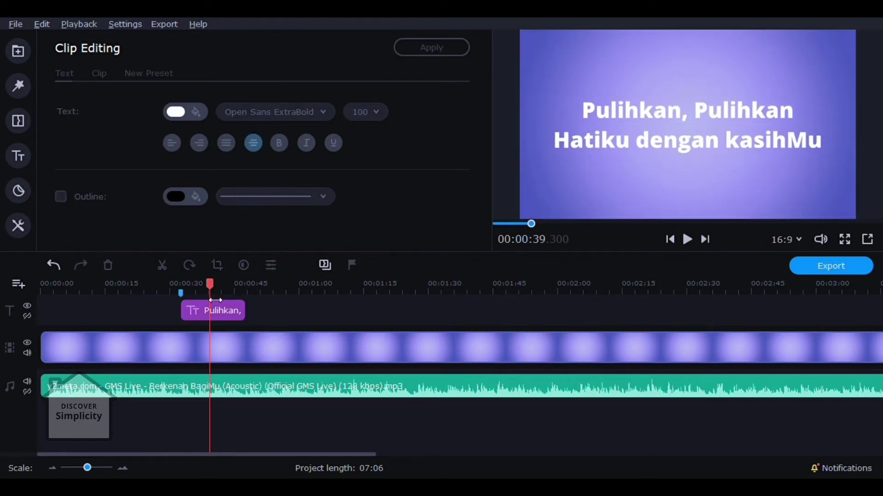
{"action": "left_click", "coordinate": [179, 290]}
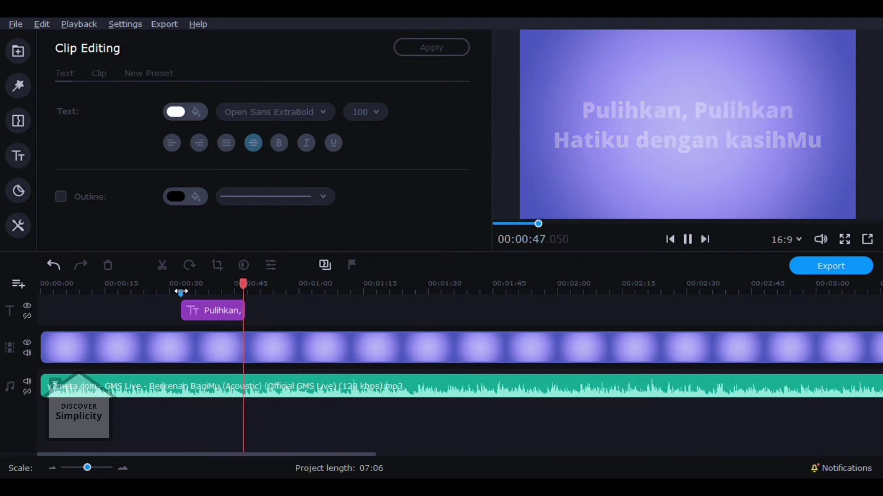
{"action": "key", "text": "space"}
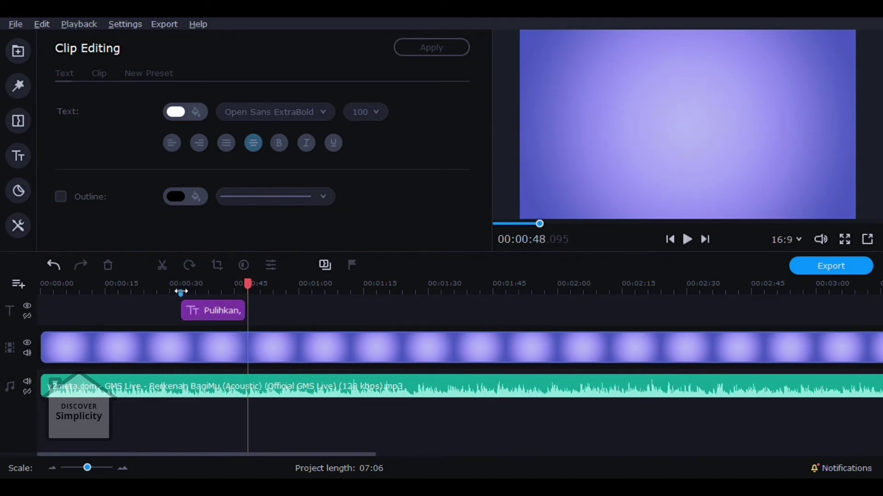
Duplicate the "Pulihkan, Pulihkan" title at the playhead, at about 48 seconds, on the title track.
{"action": "left_click", "coordinate": [191, 316]}
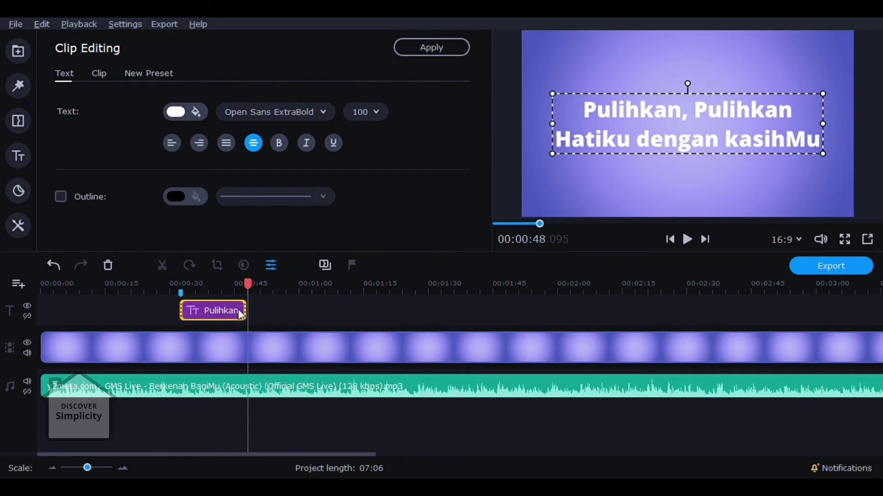
{"action": "key", "text": "ctrl+c"}
{"action": "key", "text": "ctrl+v"}
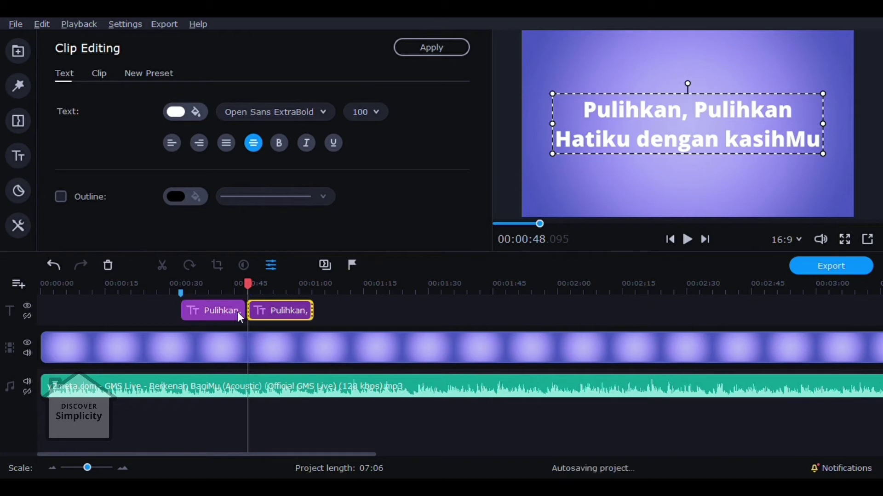
Replace the duplicated title's text with "Bentuklah, Bentuklah / Hatiku jadi s'pertiMu" on two lines.
{"action": "double_click", "coordinate": [637, 140]}
{"action": "key", "text": "BackSpace"}
{"action": "type", "text": "Ben"}
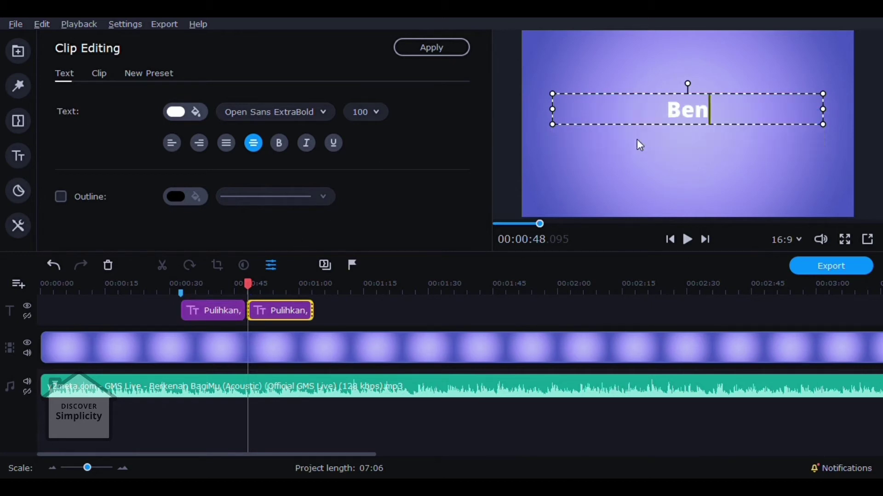
{"action": "type", "text": "tuklah,"}
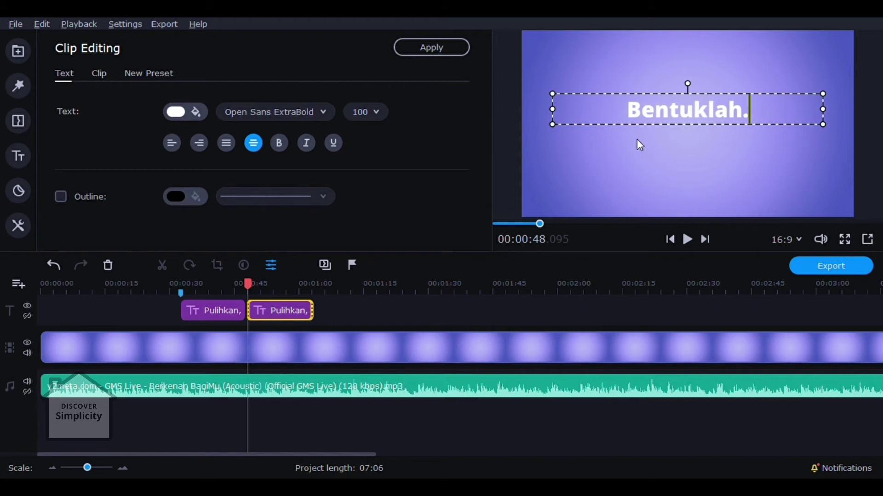
{"action": "type", "text": " Bentuklah"}
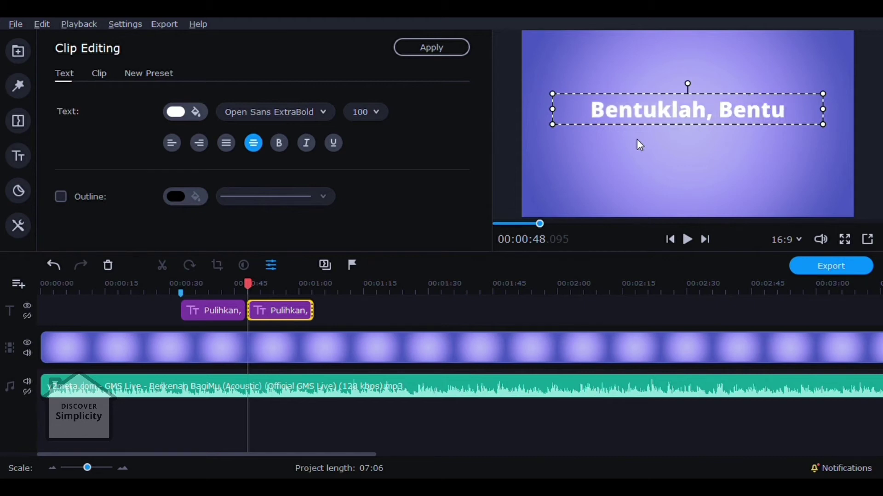
{"action": "type", "text": " Ha"}
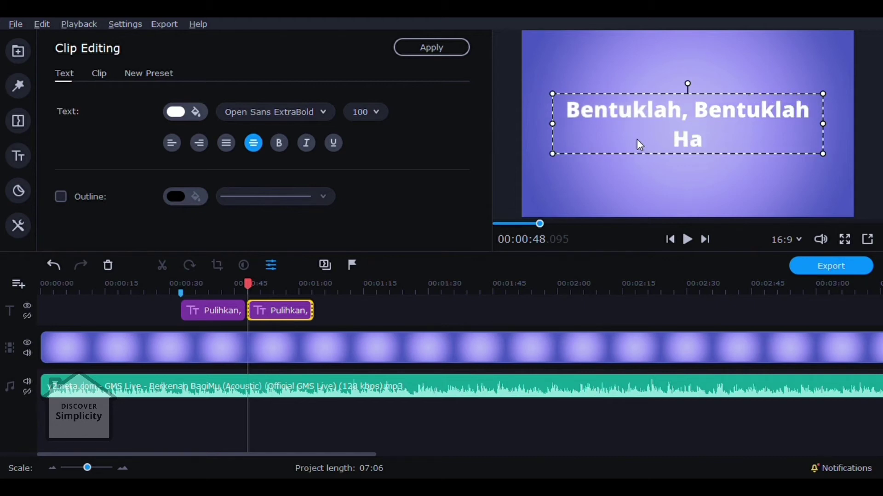
{"action": "type", "text": "tiku jadi sp"}
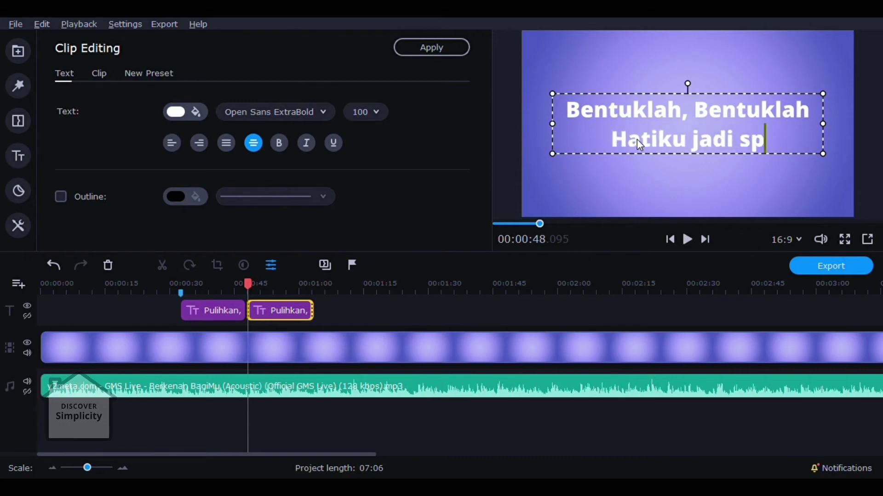
{"action": "key", "text": "BackSpace"}
{"action": "type", "text": "'perti"}
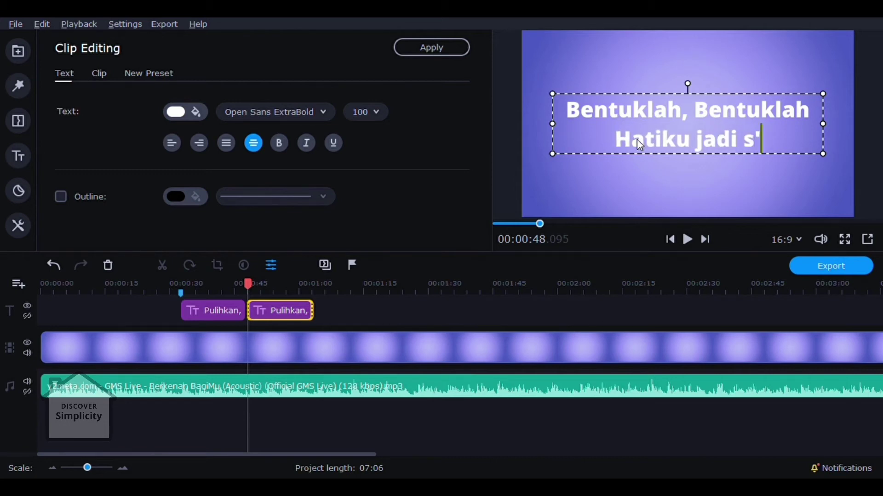
{"action": "type", "text": "Mu"}
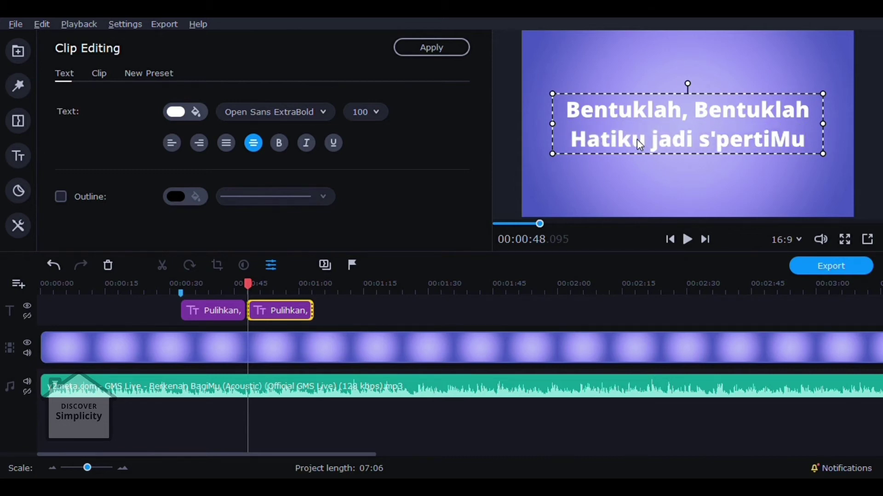
{"action": "left_click", "coordinate": [587, 208]}
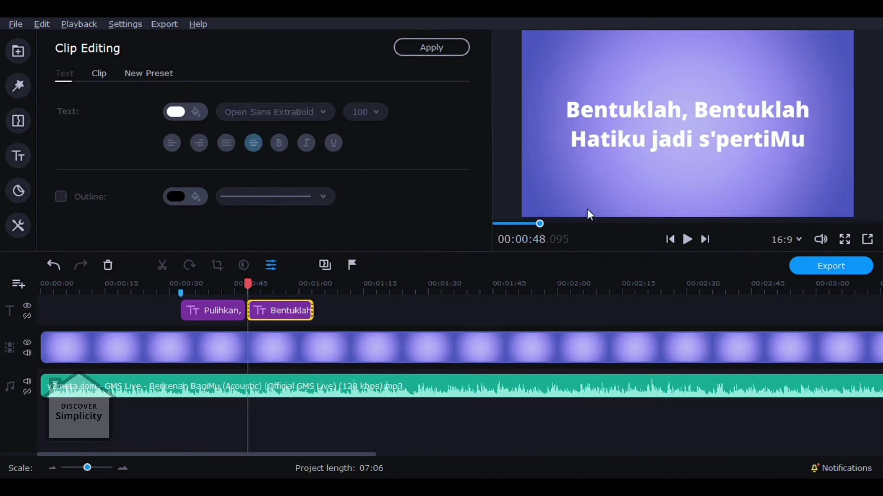
Play back the "Bentuklah" title to check its timing and stop just past its end, at about 1:03.
{"action": "left_click", "coordinate": [243, 279]}
{"action": "key", "text": "space"}
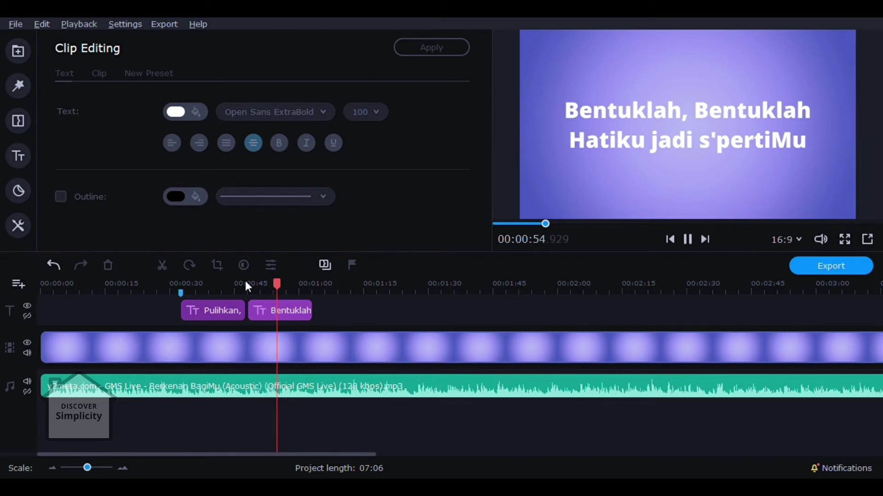
{"action": "scroll", "coordinate": [354, 359], "scroll_direction": "down", "scroll_amount": 1}
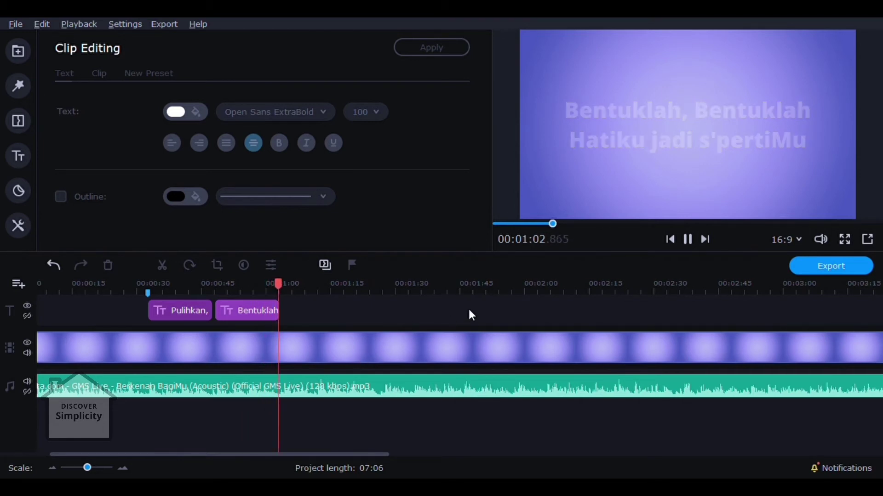
{"action": "key", "text": "space"}
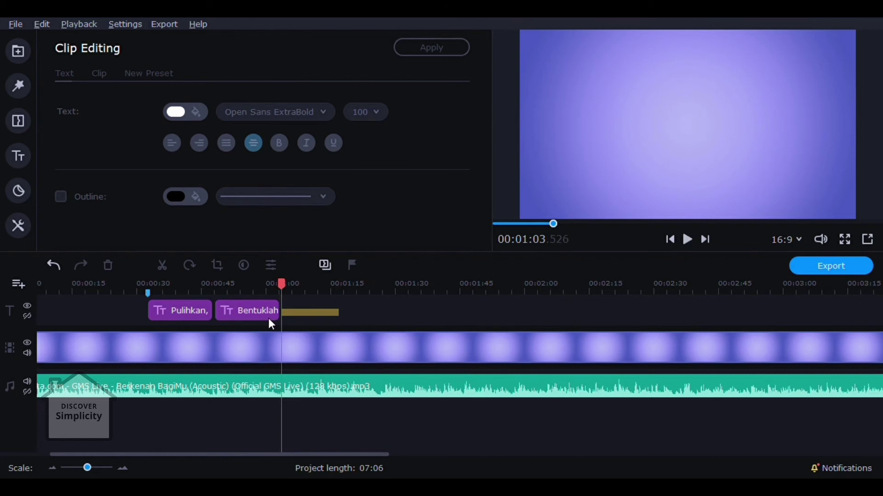
Duplicate the "Bentuklah" title at the playhead and change the copy's text to "KekudusanMu memenuhiku / Tuhan ini rinduku", with its box widened to fit two lines.
{"action": "left_click", "coordinate": [271, 322]}
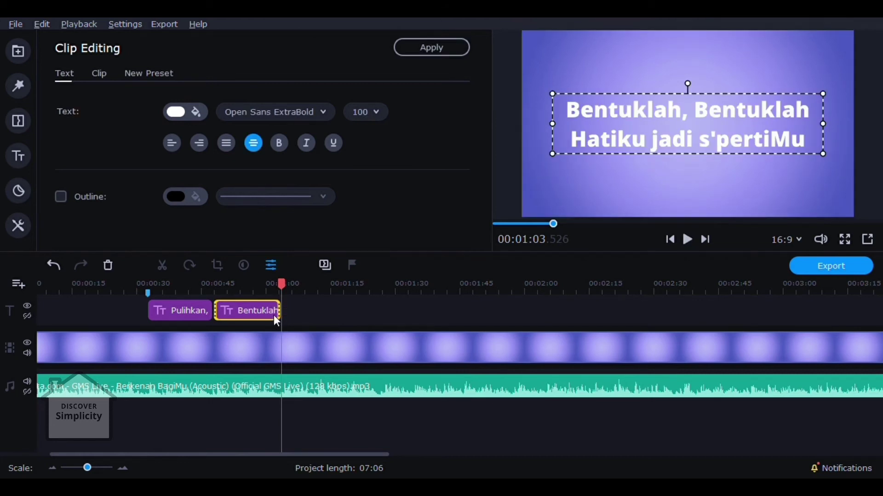
{"action": "key", "text": "ctrl+c"}
{"action": "key", "text": "ctrl+v"}
{"action": "double_click", "coordinate": [721, 119]}
{"action": "key", "text": "ctrl+a"}
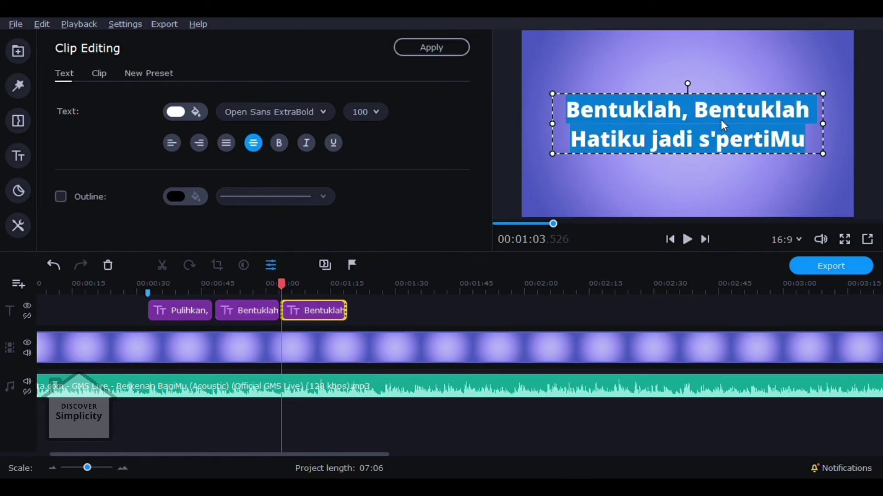
{"action": "type", "text": "KekudusanMu memenuhiku Tuhan ini rinduku"}
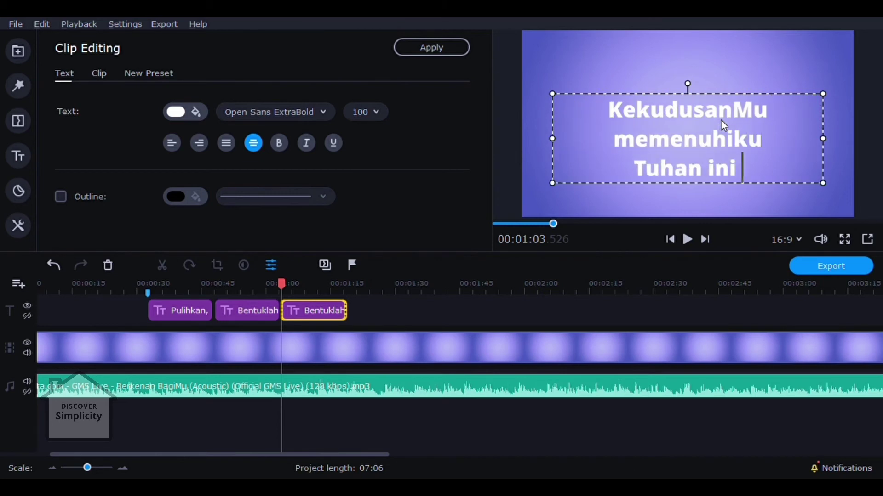
{"action": "left_click", "coordinate": [374, 322]}
Play on to about 1:19 and add another title copy there reading "Ubah hatiku s'perti hatiMu / Kudus berkenan bagiMu".
{"action": "key", "text": "space"}
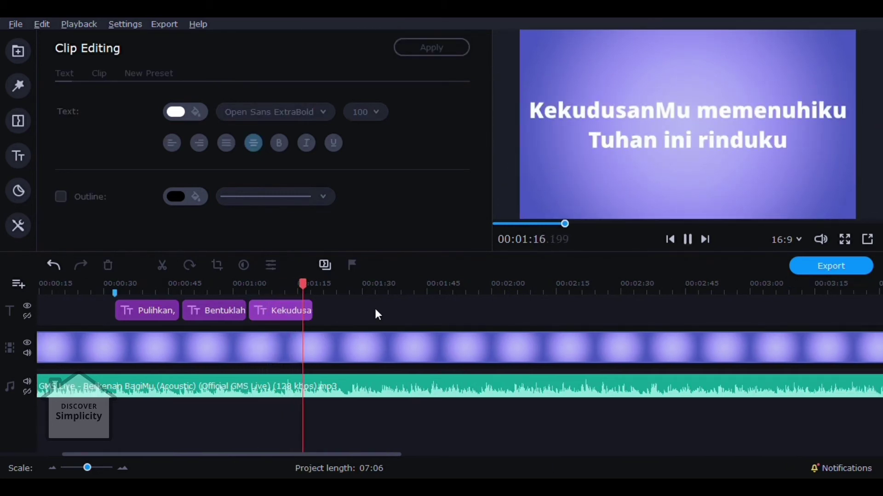
{"action": "key", "text": "ctrl+v"}
{"action": "double_click", "coordinate": [605, 133]}
{"action": "key", "text": "ctrl+a"}
{"action": "type", "text": "Ubah hatiku "}
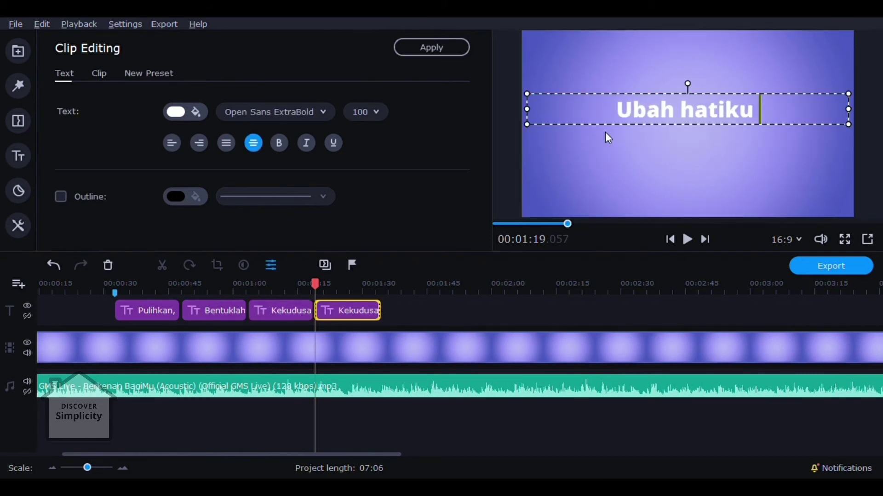
{"action": "type", "text": "s'perti hatiMu Kudus berkenan bagiMu"}
{"action": "left_click", "coordinate": [421, 307]}
Play on just past the "Ubah hatiku" title to about 1:34 and duplicate that title at the playhead.
{"action": "key", "text": "space"}
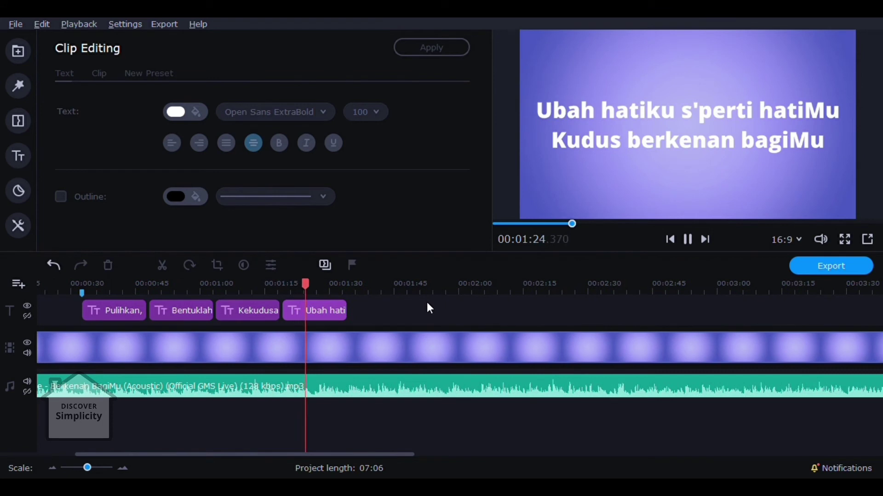
{"action": "key", "text": "space"}
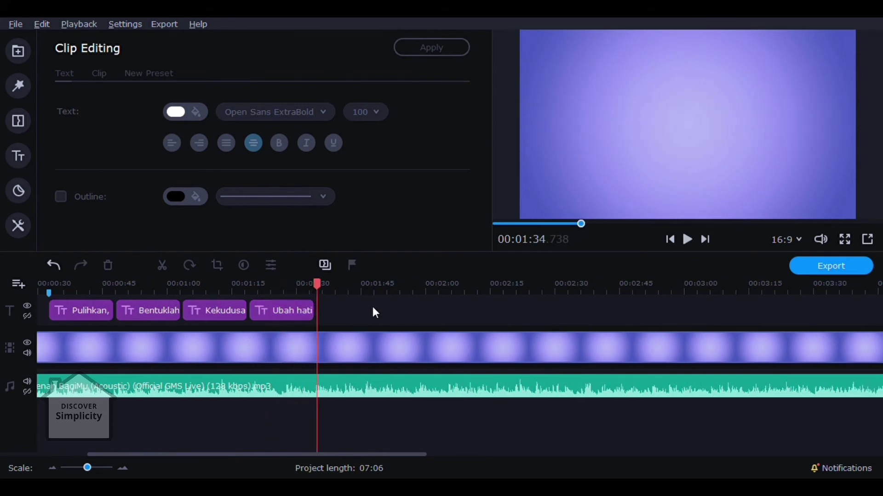
{"action": "left_click", "coordinate": [305, 310]}
{"action": "key", "text": "ctrl+c"}
{"action": "key", "text": "ctrl+v"}
Replace the new copy's text with "Bagaikan emas yang murni / Bentuk hatiku s'lalu" on two lines.
{"action": "double_click", "coordinate": [639, 136]}
{"action": "key", "text": "ctrl+a"}
{"action": "key", "text": "BackSpace"}
{"action": "type", "text": "Bagaikan emas yang murni"}
{"action": "key", "text": "Return"}
{"action": "type", "text": "Bentuk hatiku s'lal"}
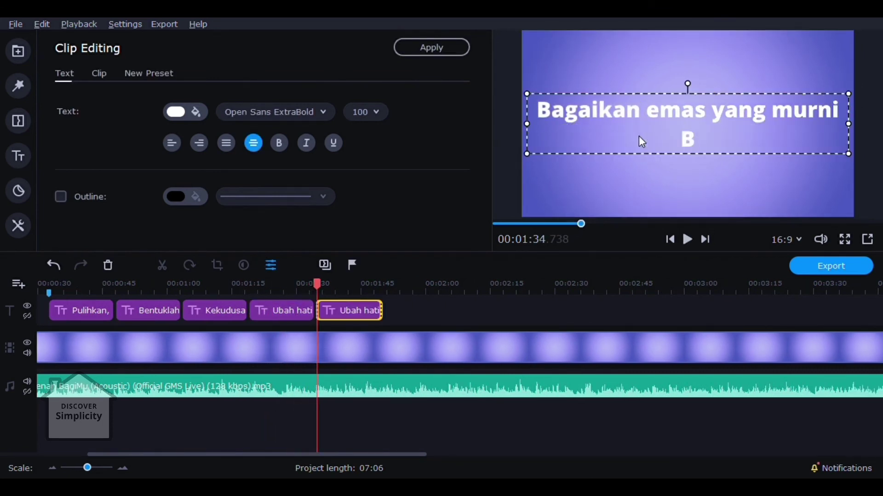
{"action": "left_click", "coordinate": [427, 321]}
Play on just past the "Bagaikan emas" title to about 1:50 and duplicate that title at the playhead.
{"action": "key", "text": "space"}
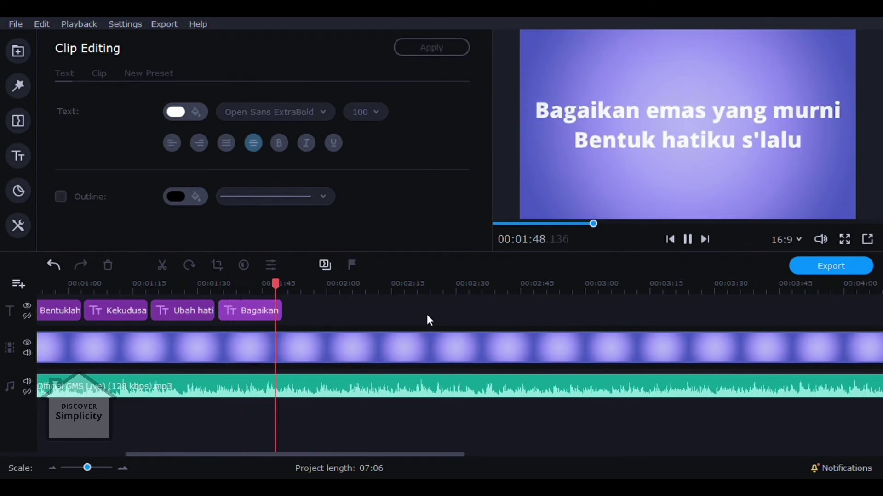
{"action": "key", "text": "space"}
{"action": "left_click", "coordinate": [250, 310]}
{"action": "key", "text": "ctrl+c"}
{"action": "key", "text": "ctrl+v"}
Replace the copied title's text with "Biar ku menjadi ciptaan baru / Bebas dari s'mua yang jahat" on two lines.
{"action": "double_click", "coordinate": [659, 117]}
{"action": "key", "text": "ctrl+a"}
{"action": "key", "text": "BackSpace"}
{"action": "type", "text": "Biar ku menjadi ciptaan baru"}
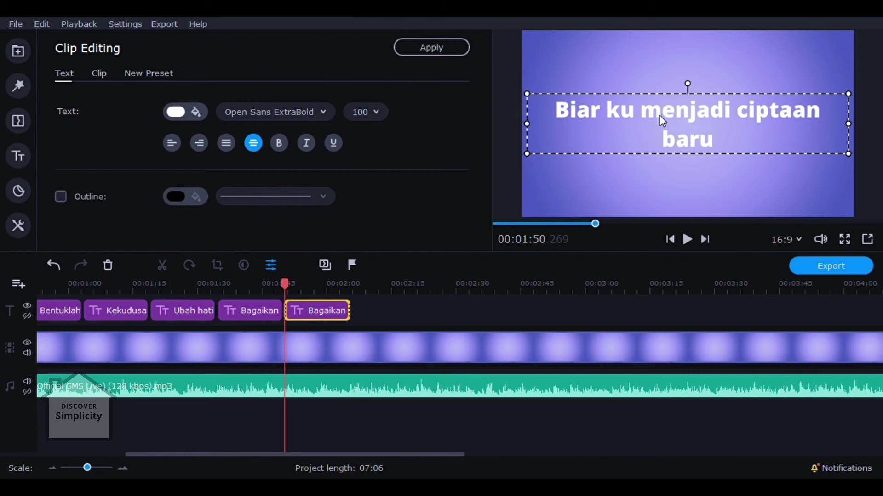
{"action": "key", "text": "Return"}
{"action": "type", "text": "Bebas dari s'mua yang jahat"}
{"action": "left_click", "coordinate": [616, 116]}
Shrink the "Biar ku menjadi" lyric slightly to fit the frame and play on past the title's end to about 2:05.
{"action": "key", "text": "space"}
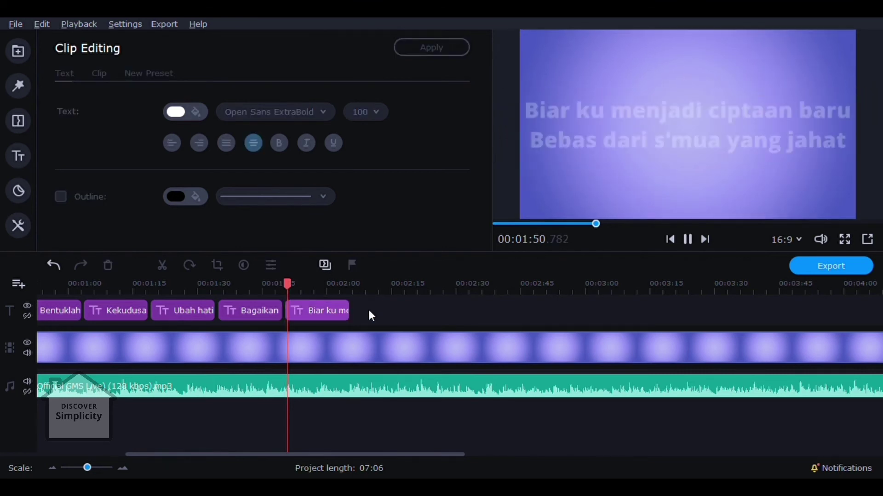
{"action": "key", "text": "space"}
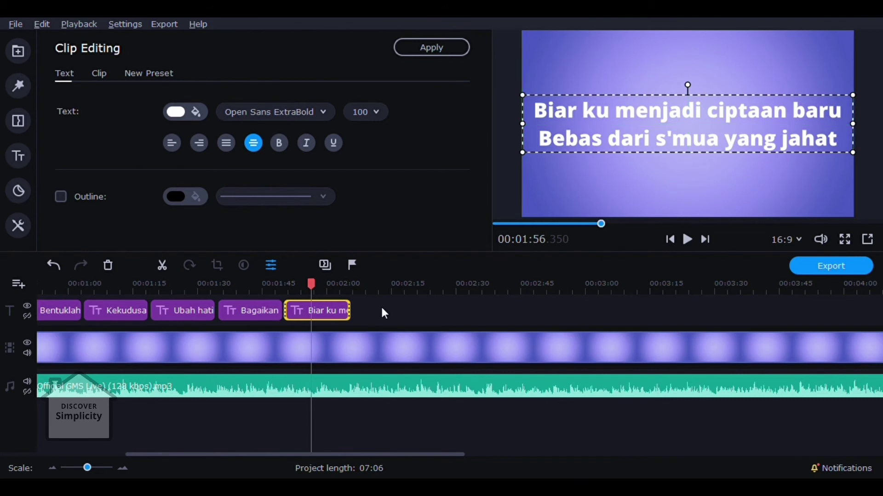
{"action": "left_click", "coordinate": [380, 307]}
{"action": "key", "text": "space"}
{"action": "key", "text": "space"}
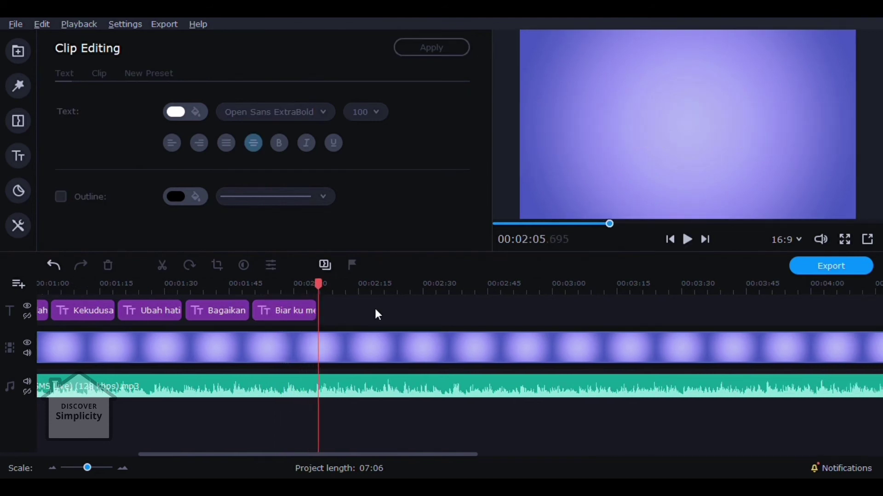
Paste a title copy at the playhead and change its text to "Serupa dengan gambarMu / Sucikanku, kuduskan / hatiku Tuhan".
{"action": "key", "text": "ctrl+v"}
{"action": "double_click", "coordinate": [598, 147]}
{"action": "type", "text": "Serupa dengan gambarMu Suci"}
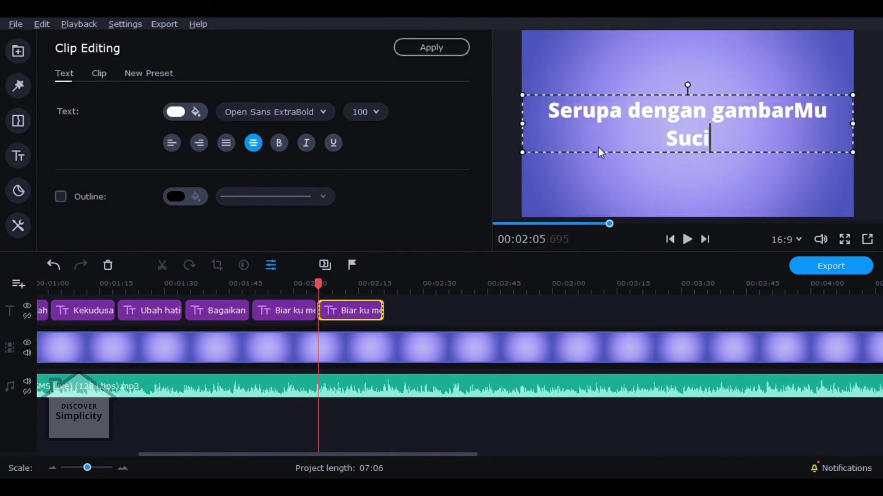
{"action": "type", "text": "kanku, kuduskan hatiku Tuhan"}
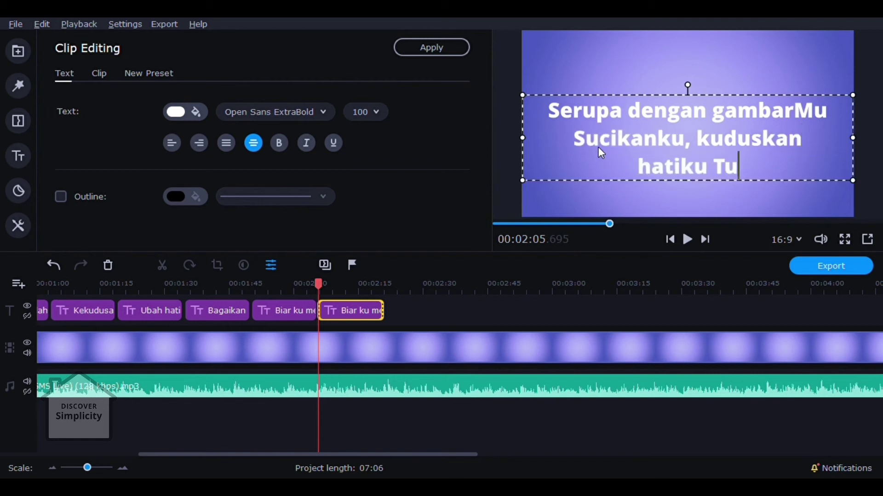
{"action": "left_click", "coordinate": [409, 314]}
Extend the end of the "Serupa dengan" title to about 2:22 while playing the song on to about 2:24.
{"action": "key", "text": "space"}
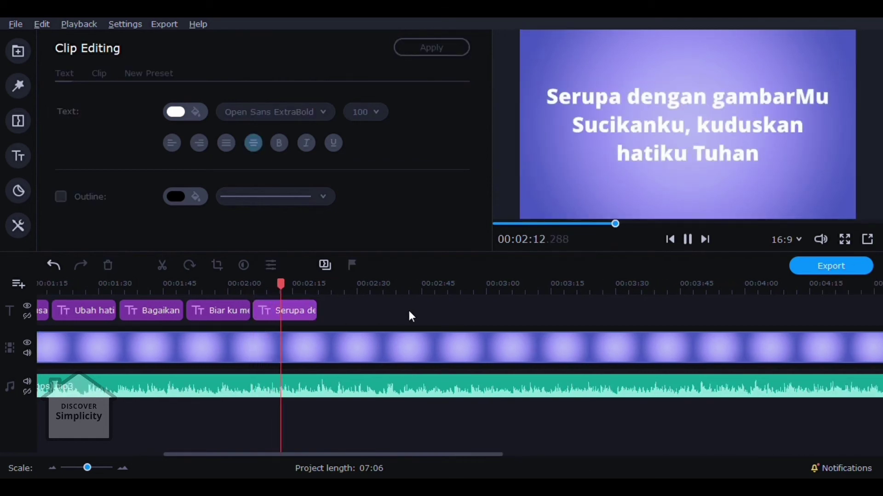
{"action": "mouse_move", "coordinate": [317, 311]}
{"action": "left_mouse_down"}
{"action": "mouse_move", "coordinate": [331, 315]}
{"action": "mouse_move", "coordinate": [326, 311]}
{"action": "left_mouse_up"}
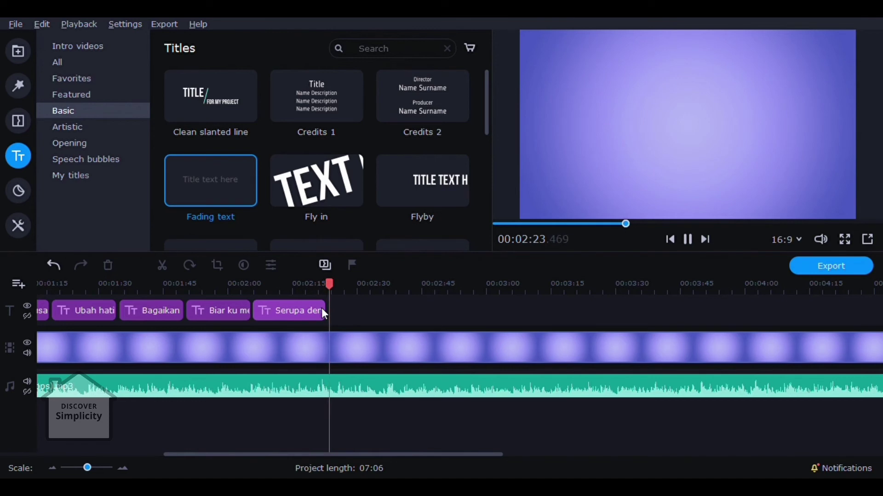
{"action": "left_click", "coordinate": [340, 313]}
{"action": "key", "text": "space"}
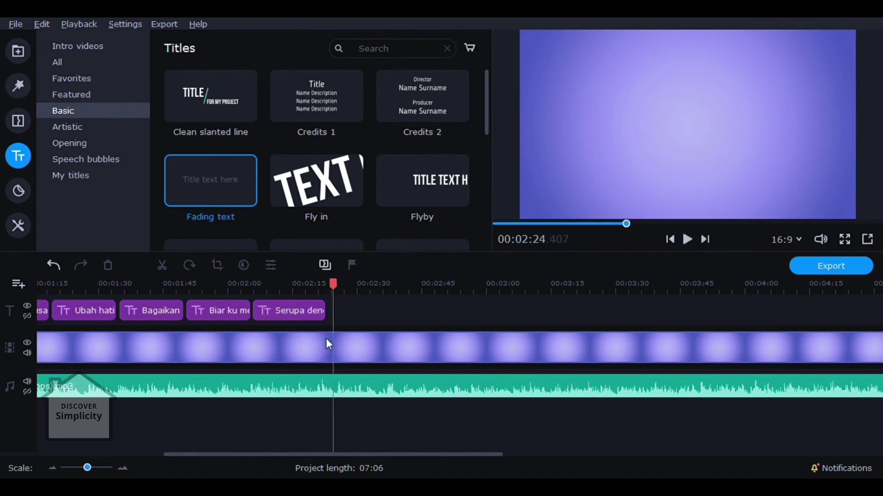
Copy all seven lyric titles together and paste them on the title track at about 2:36, where the lyrics repeat.
{"action": "left_click", "coordinate": [56, 470]}
{"action": "left_click_drag", "start_coordinate": [115, 308], "coordinate": [368, 318]}
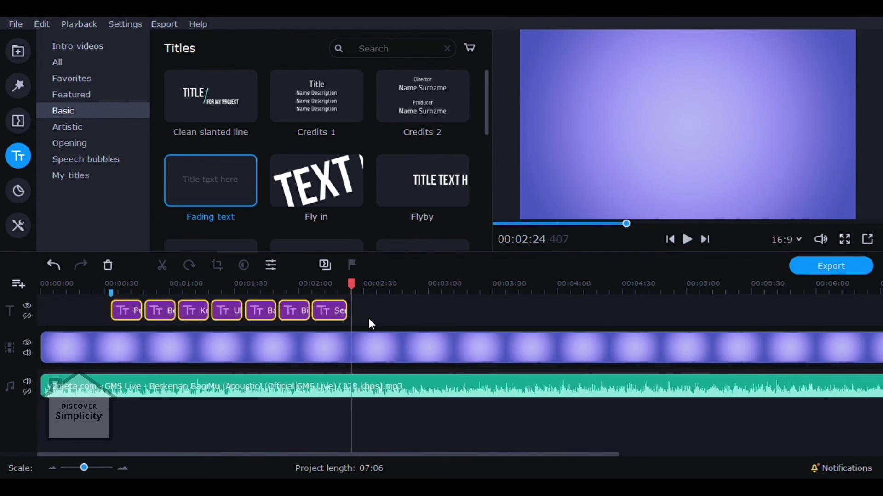
{"action": "left_click", "coordinate": [122, 470]}
{"action": "left_click", "coordinate": [513, 306]}
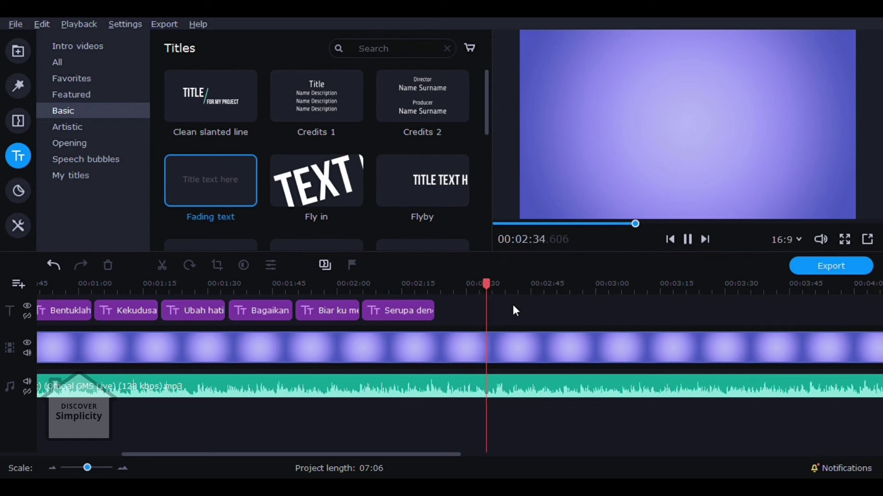
{"action": "key", "text": "space"}
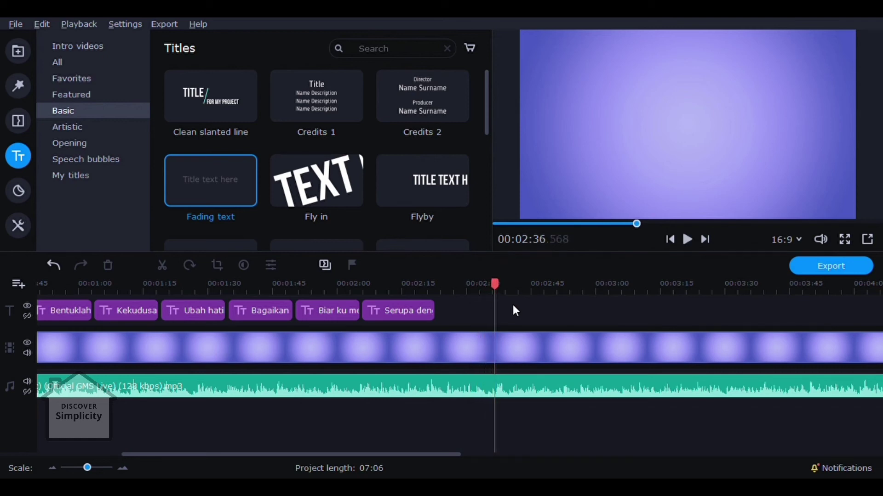
{"action": "key", "text": "ctrl+v"}
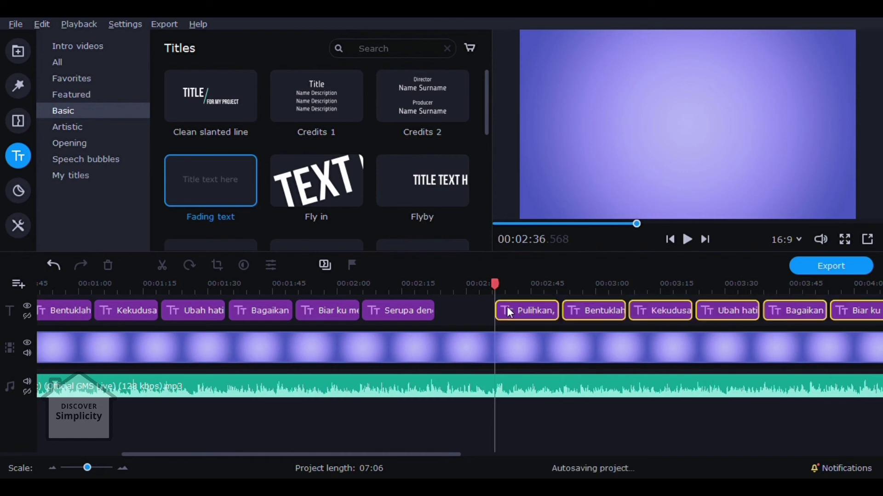
Play back from the start of the pasted titles to check the repeated lyrics' timing against the song.
{"action": "left_click", "coordinate": [465, 316]}
{"action": "key", "text": "space"}
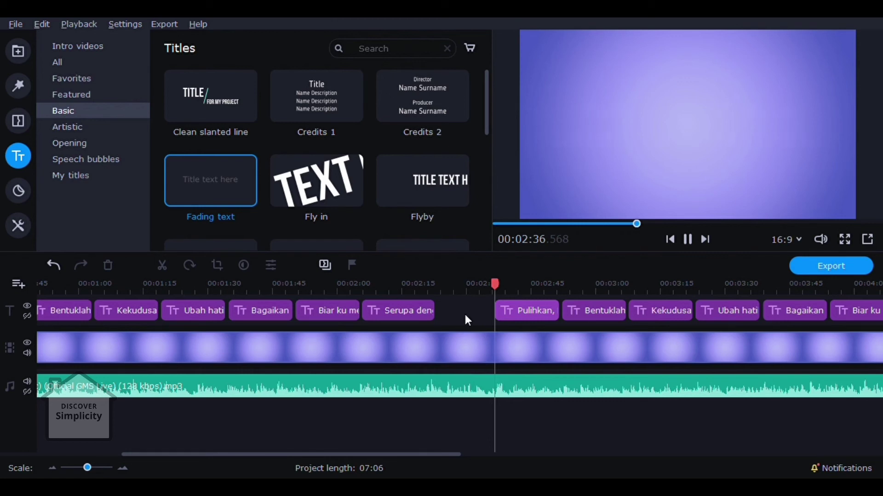
{"action": "scroll", "coordinate": [472, 338], "scroll_direction": "down", "scroll_amount": 3}
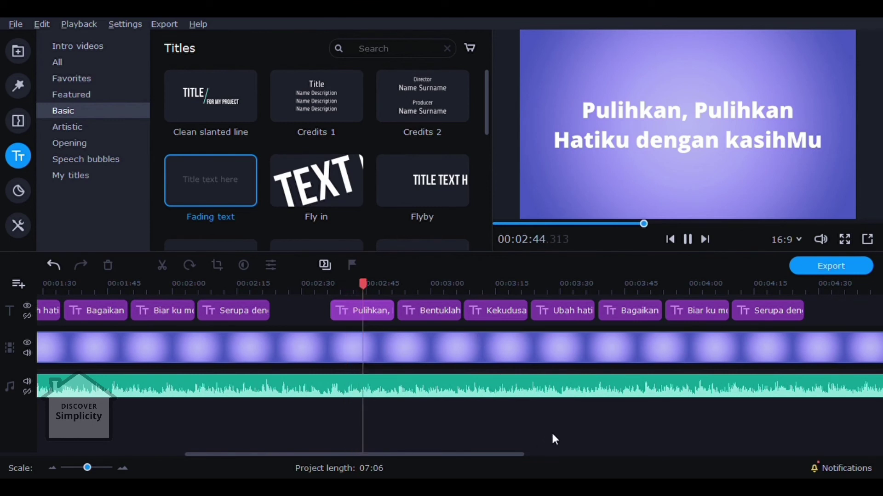
{"action": "scroll", "coordinate": [562, 434], "scroll_direction": "down", "scroll_amount": 1}
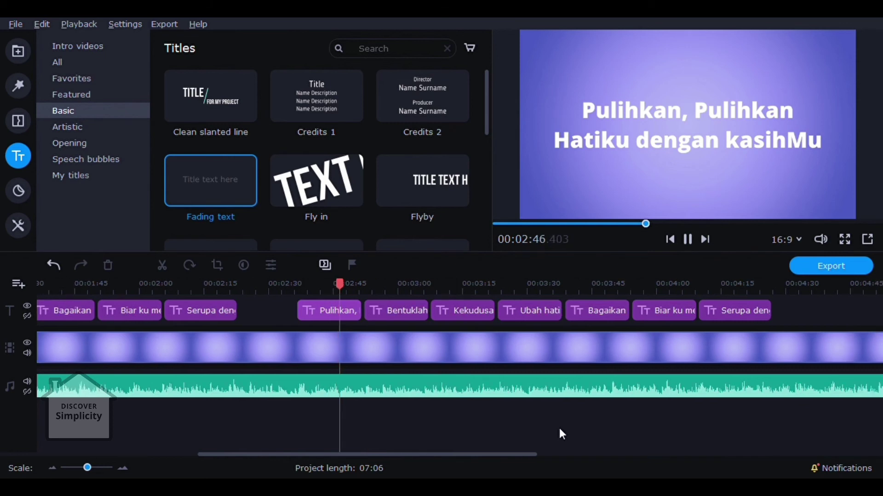
{"action": "scroll", "coordinate": [561, 435], "scroll_direction": "down", "scroll_amount": 1}
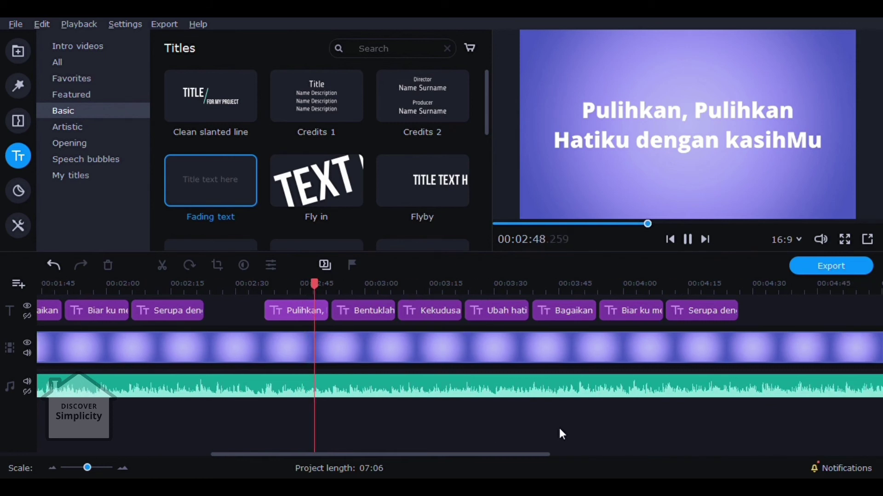